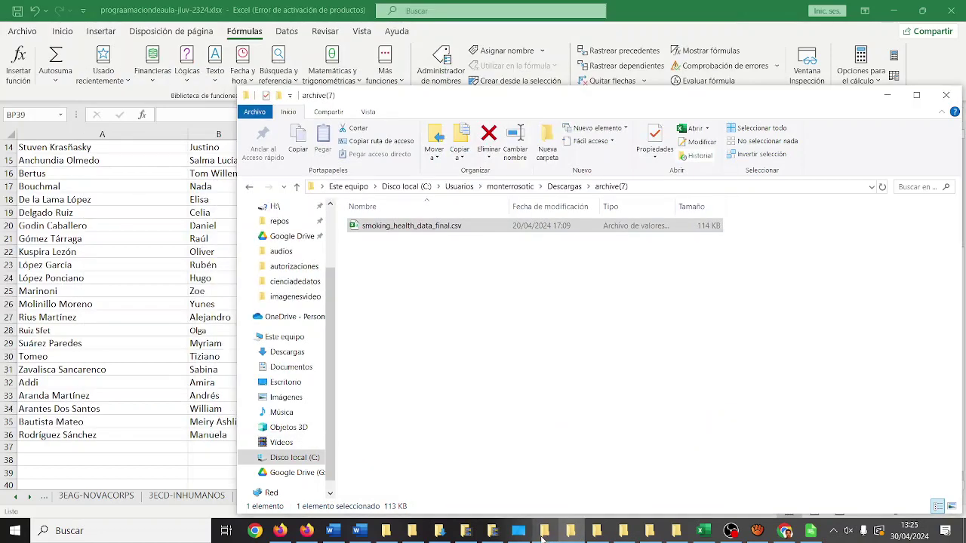
Open peliculas-original.ods from the cienciadedatos folder in LibreOffice
{"action": "left_click", "coordinate": [545, 533]}
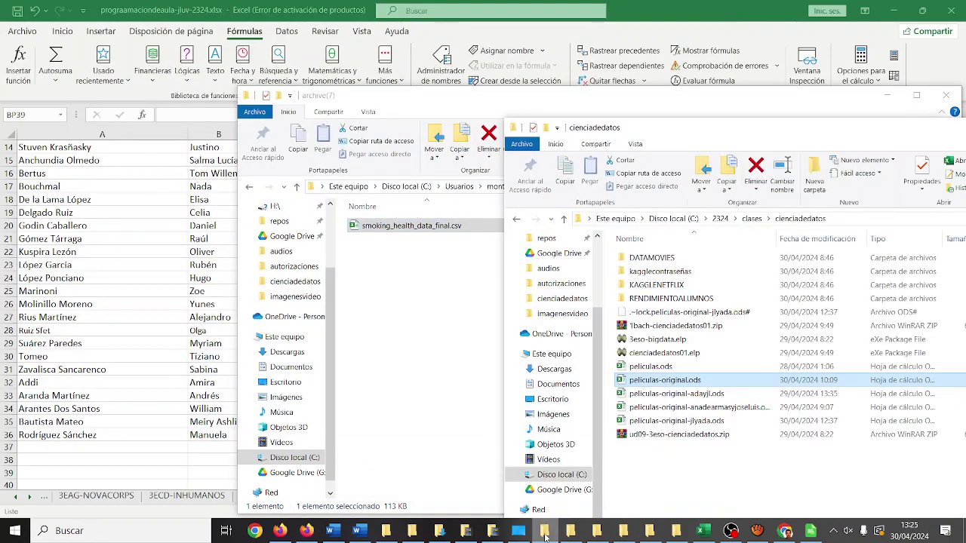
{"action": "double_click", "coordinate": [645, 380]}
{"action": "right_click", "coordinate": [645, 379]}
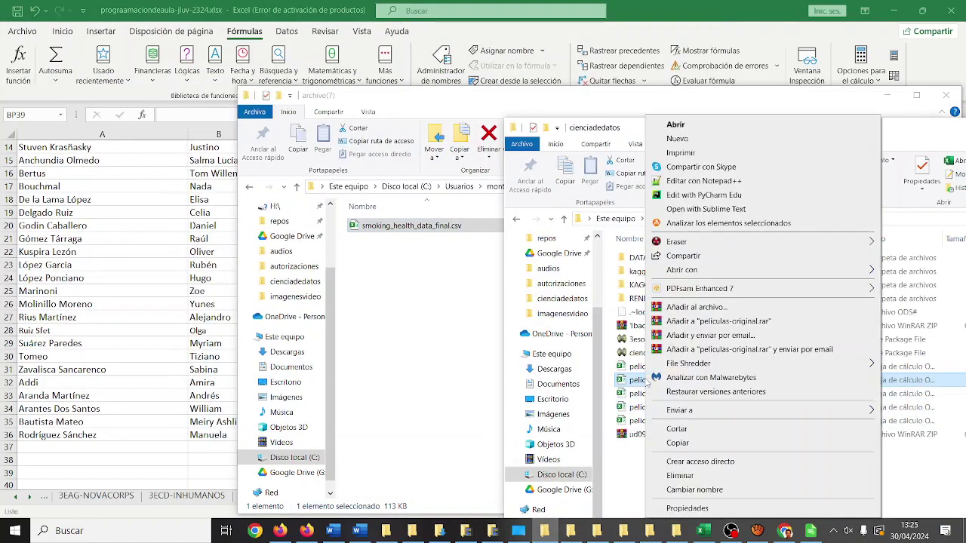
{"action": "mouse_move", "coordinate": [679, 269]}
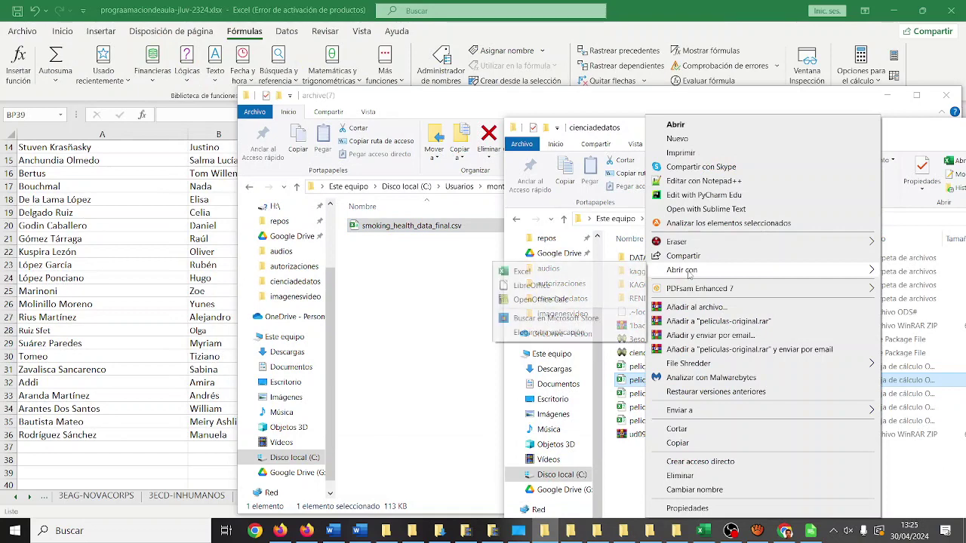
{"action": "left_click", "coordinate": [562, 285]}
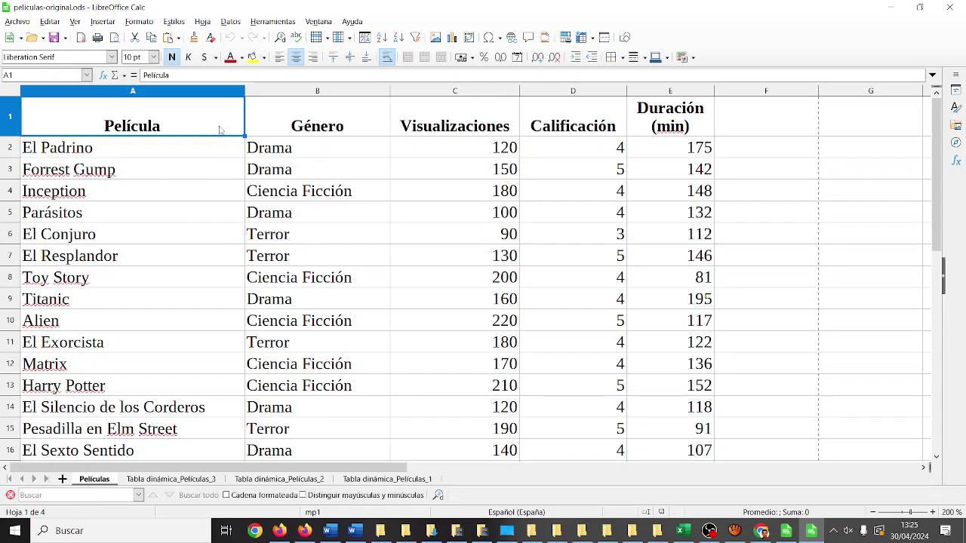
Highlight the whole movie table in A1:E21 and slightly narrow the Visualizaciones column
{"action": "left_click_drag", "start_coordinate": [218, 129], "coordinate": [235, 144]}
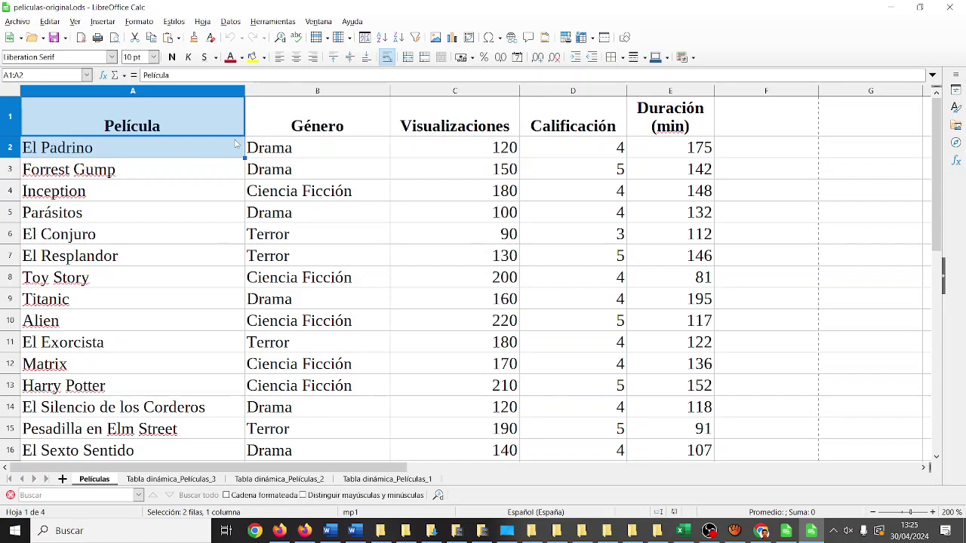
{"action": "left_click_drag", "start_coordinate": [236, 144], "coordinate": [673, 171]}
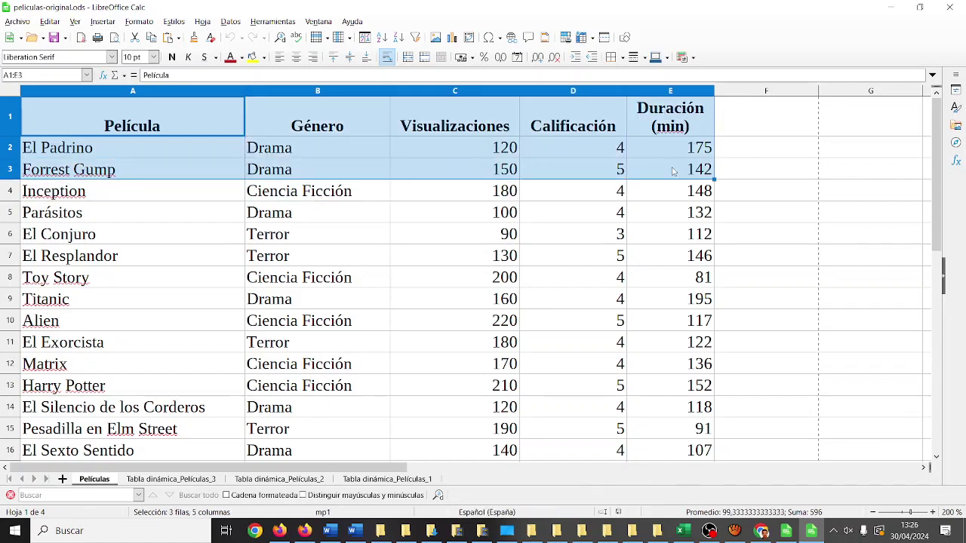
{"action": "left_click_drag", "start_coordinate": [674, 171], "coordinate": [669, 268]}
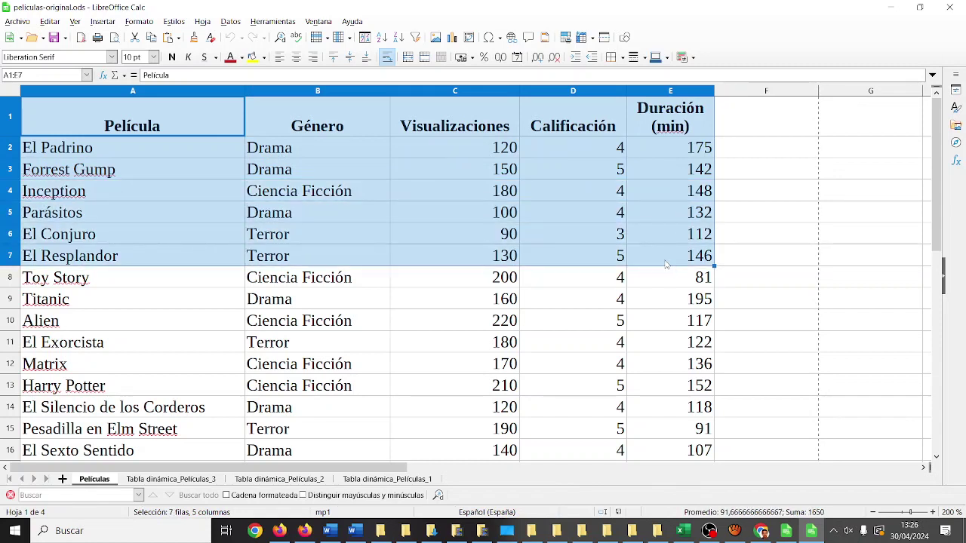
{"action": "left_click", "coordinate": [547, 188]}
{"action": "left_click_drag", "start_coordinate": [234, 128], "coordinate": [674, 342]}
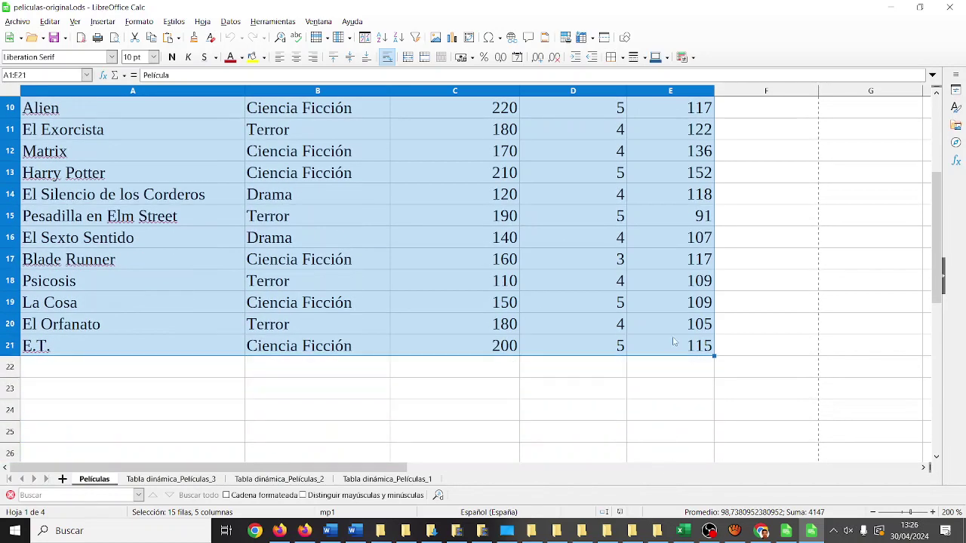
{"action": "scroll", "coordinate": [504, 247], "scroll_direction": "up", "scroll_amount": 3}
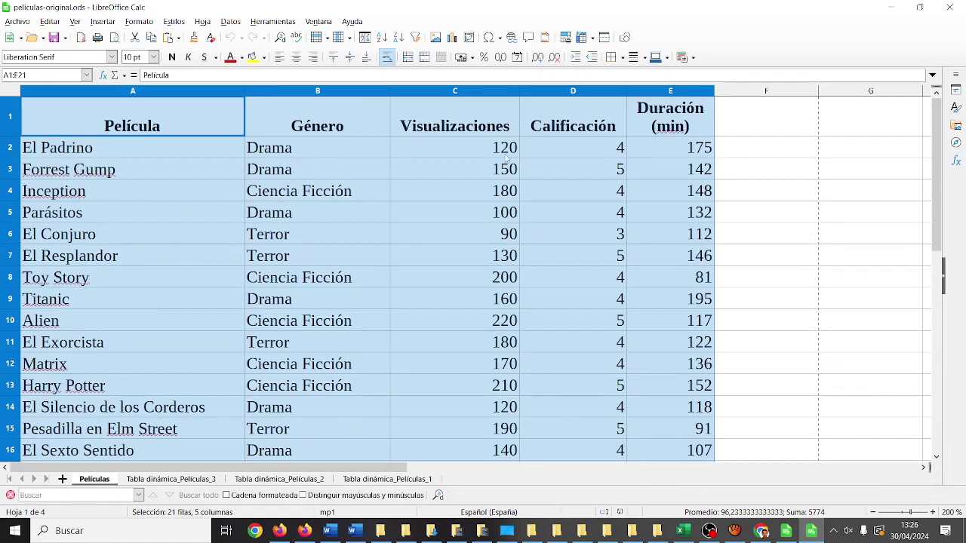
{"action": "mouse_move", "coordinate": [519, 90]}
{"action": "left_mouse_down"}
{"action": "mouse_move", "coordinate": [499, 90]}
{"action": "mouse_move", "coordinate": [517, 91]}
{"action": "left_mouse_up"}
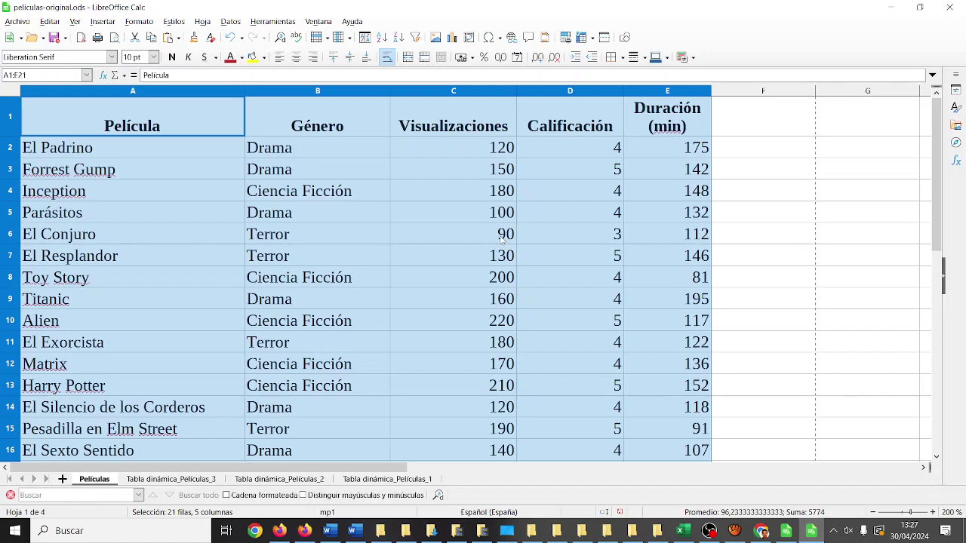
{"action": "left_click", "coordinate": [459, 152]}
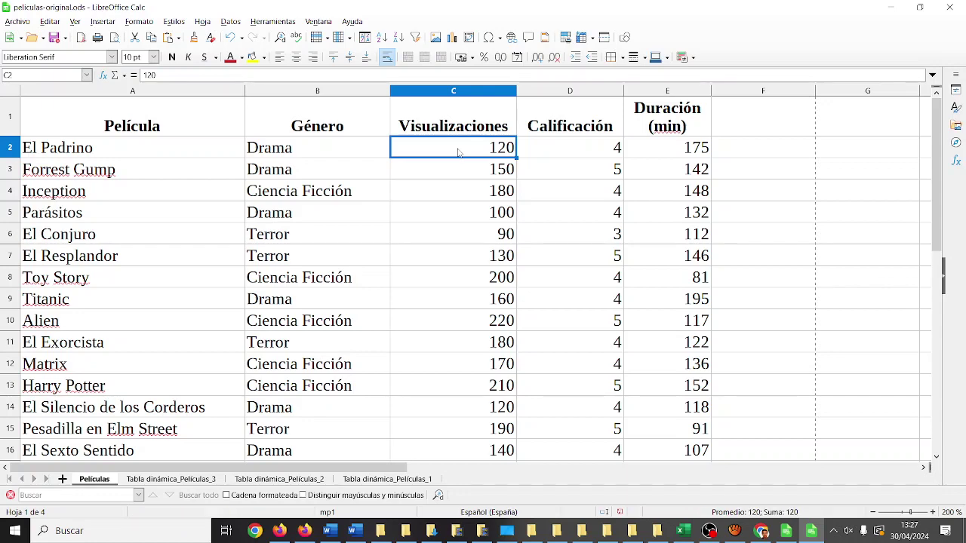
Select the movie table A1:E21 with its headers and start a pivot table from the current selection
{"action": "left_click_drag", "start_coordinate": [144, 125], "coordinate": [676, 396]}
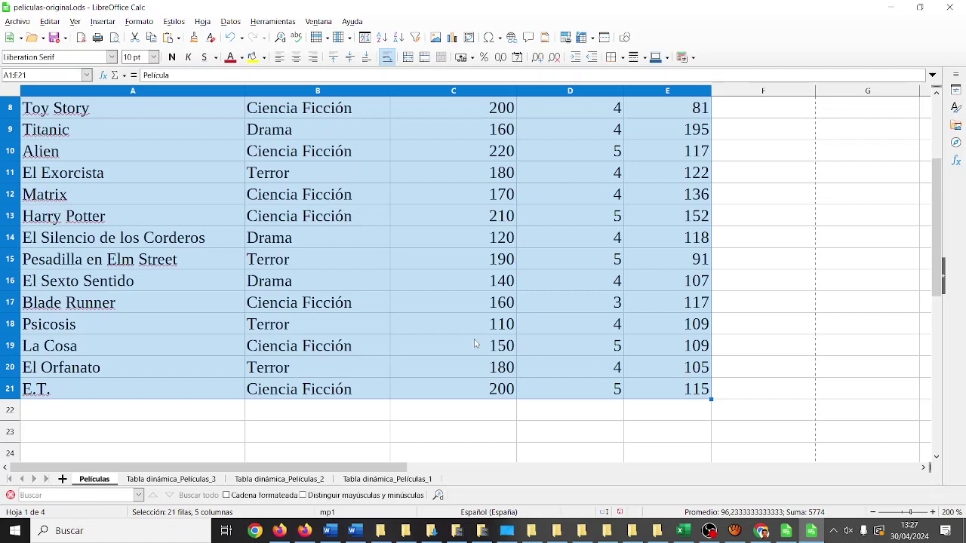
{"action": "left_click", "coordinate": [222, 24]}
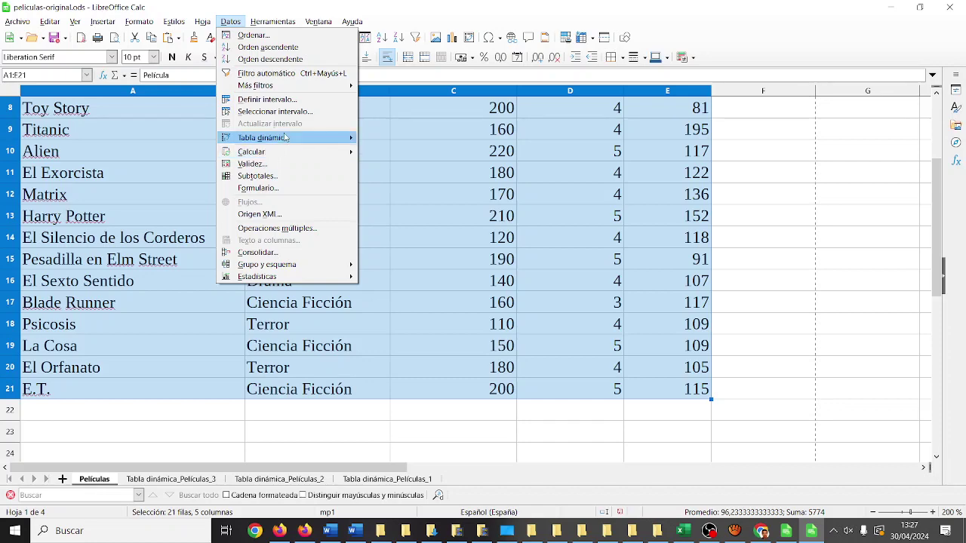
{"action": "mouse_move", "coordinate": [285, 141]}
{"action": "left_click", "coordinate": [431, 138]}
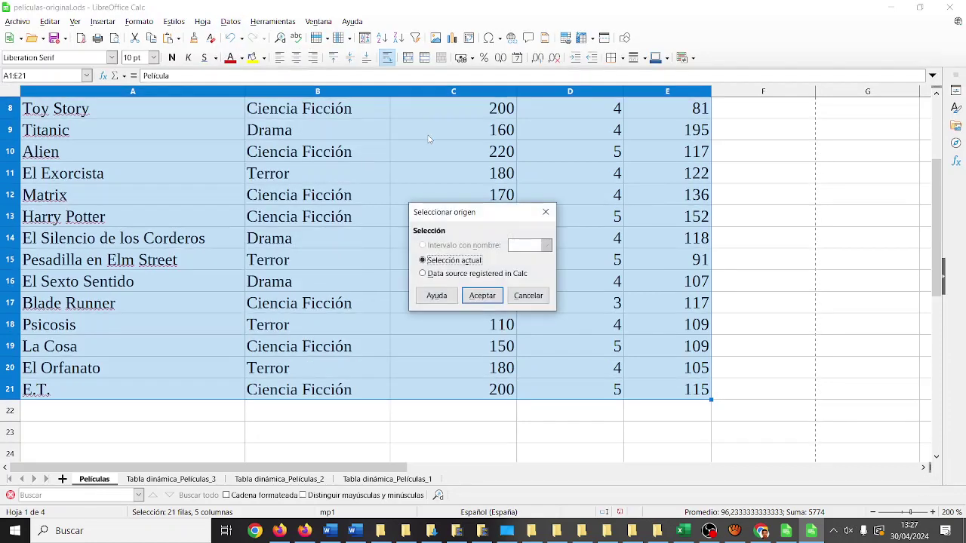
{"action": "left_click", "coordinate": [483, 295]}
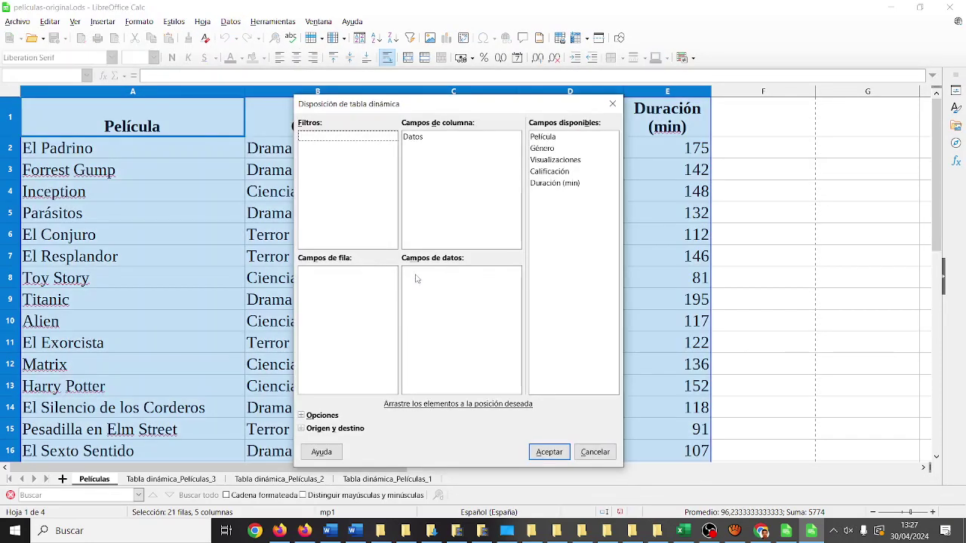
Create the pivot table with Género as row field and Visualizaciones as data field using the Suma function
{"action": "left_click_drag", "start_coordinate": [555, 149], "coordinate": [352, 317]}
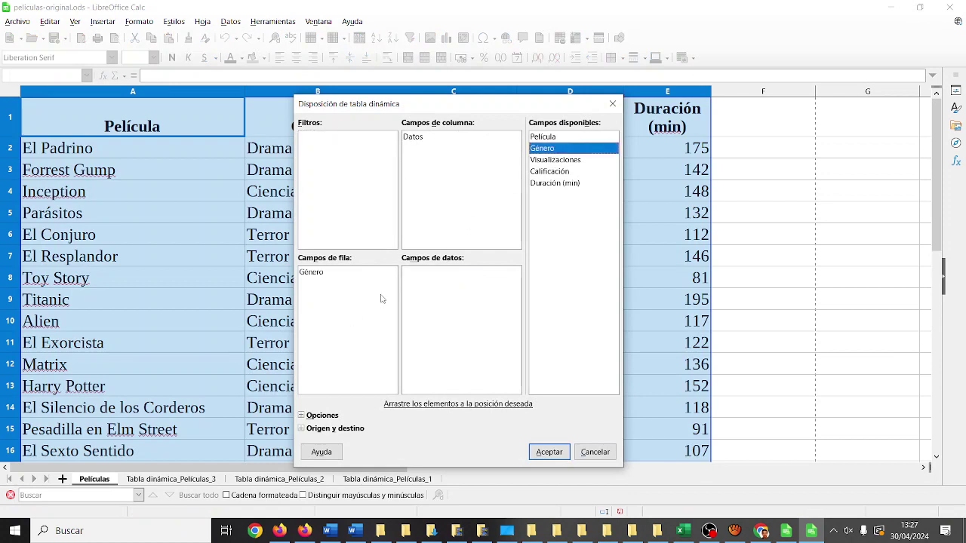
{"action": "left_click_drag", "start_coordinate": [559, 160], "coordinate": [421, 317]}
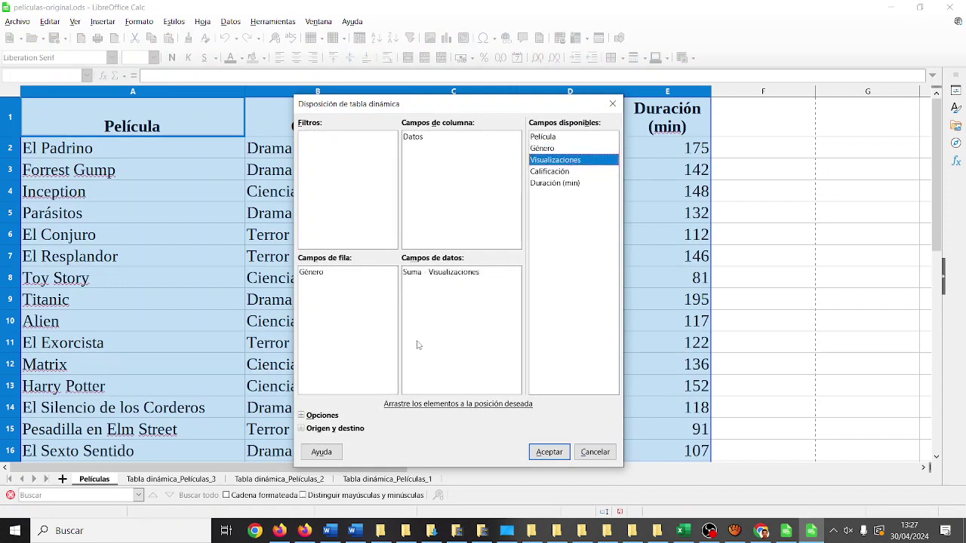
{"action": "double_click", "coordinate": [419, 273]}
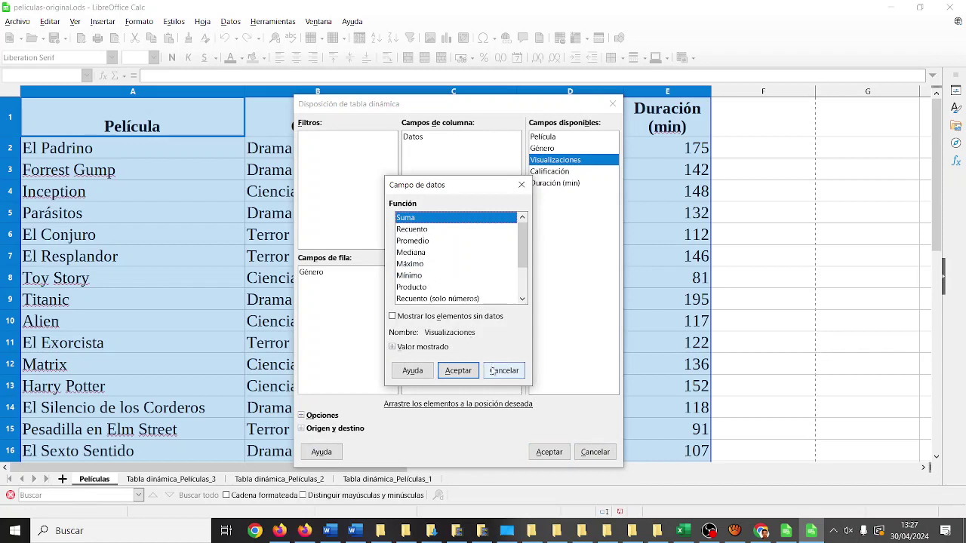
{"action": "left_click", "coordinate": [458, 370]}
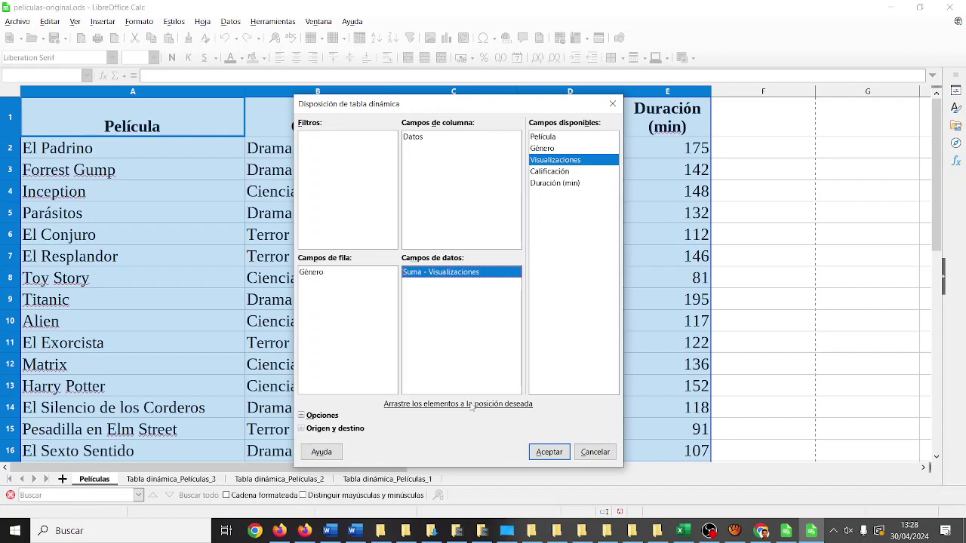
{"action": "left_click", "coordinate": [548, 451]}
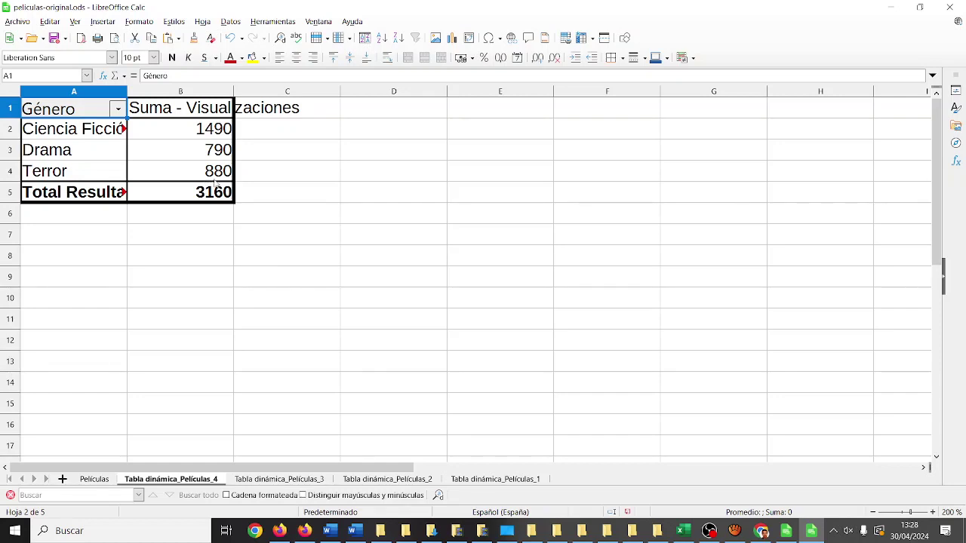
{"action": "left_click", "coordinate": [932, 512]}
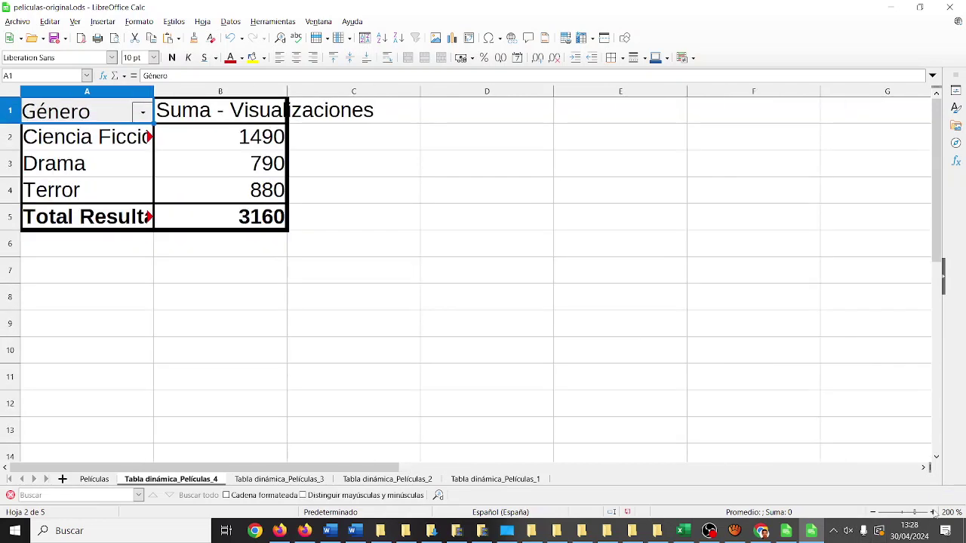
{"action": "left_click", "coordinate": [932, 512]}
{"action": "left_click", "coordinate": [933, 512]}
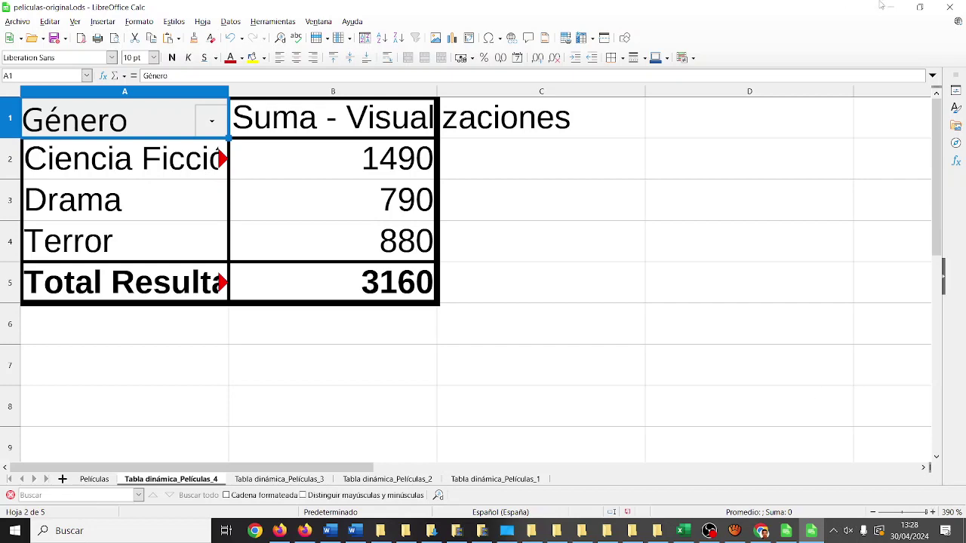
Switch to Firefox, search for boxofficemojo in a new tab and open the Box Office Mojo home page untranslated
{"action": "left_click", "coordinate": [279, 531]}
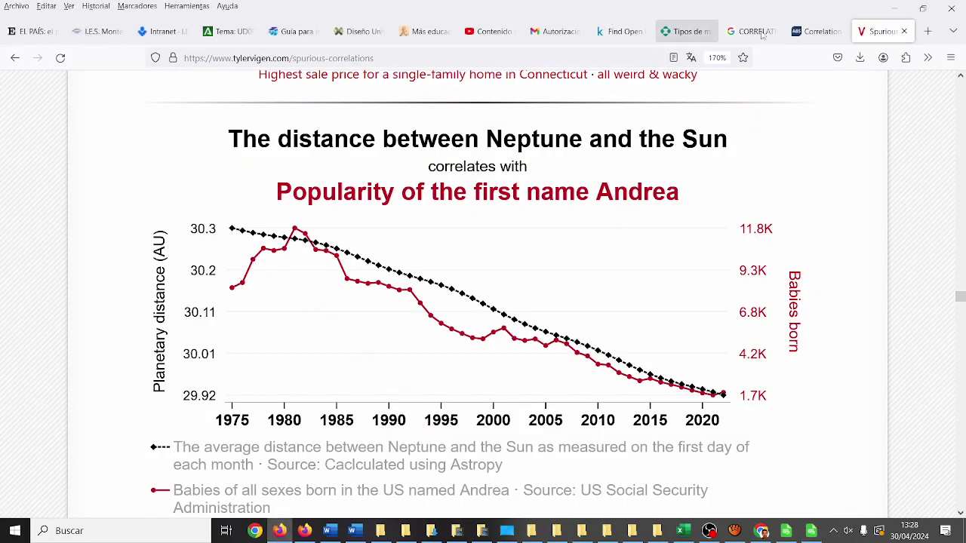
{"action": "key", "text": "ctrl+t"}
{"action": "left_click", "coordinate": [654, 54]}
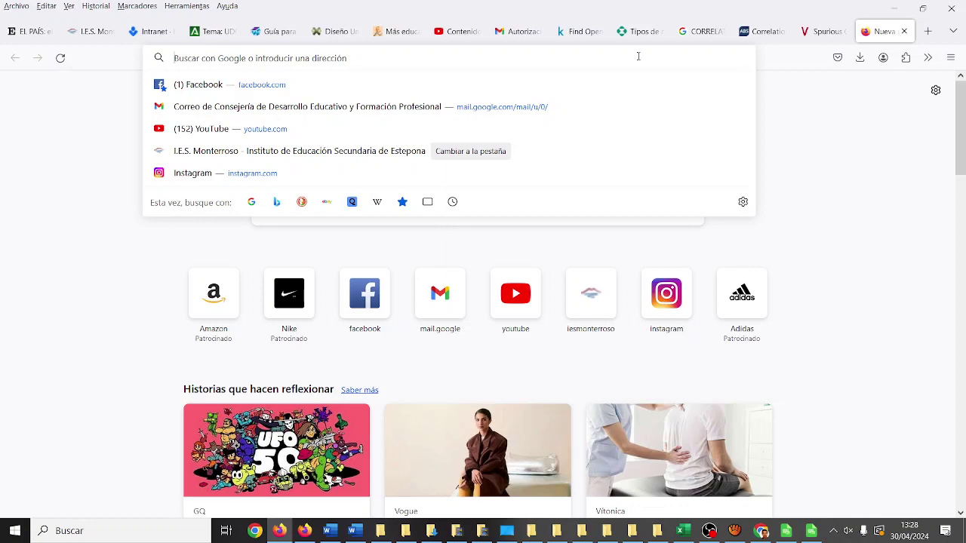
{"action": "type", "text": "boxofficem"}
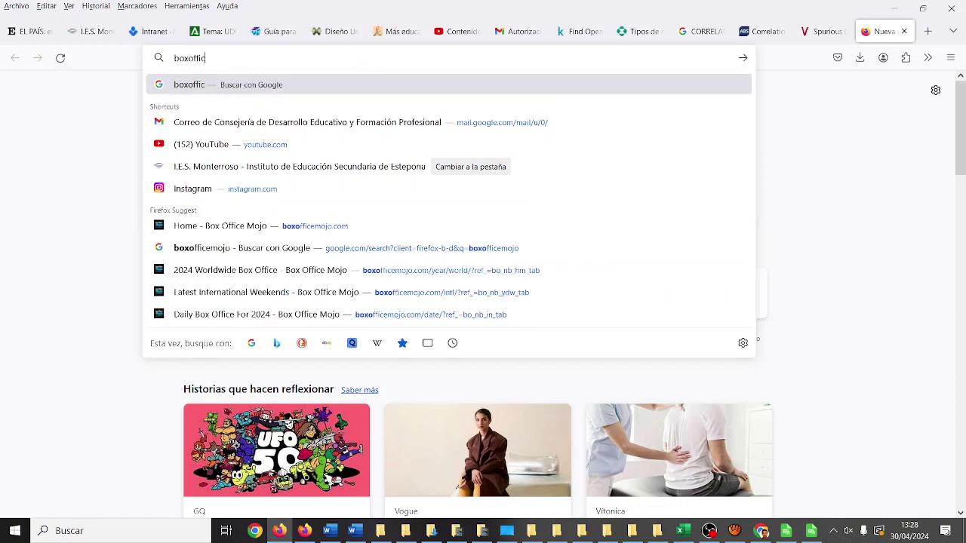
{"action": "left_click", "coordinate": [255, 248]}
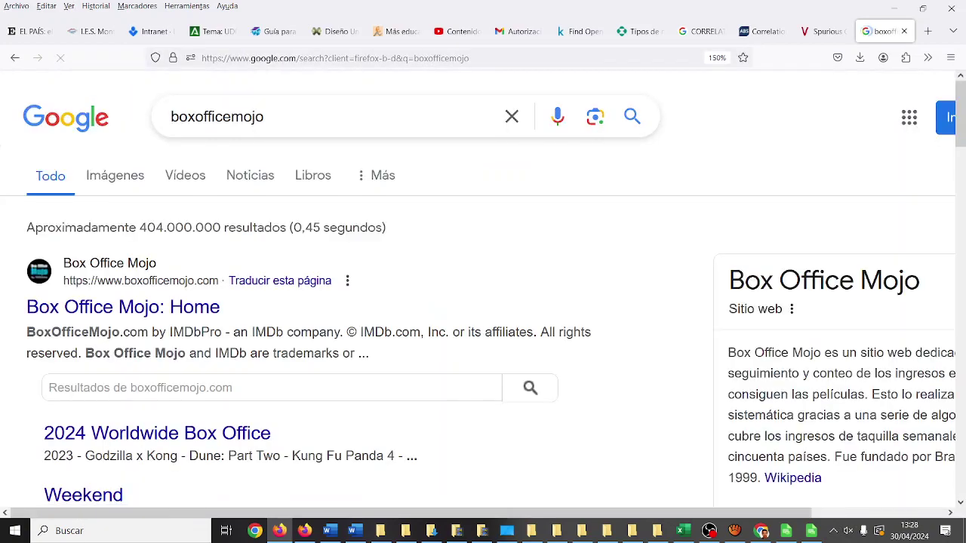
{"action": "left_click", "coordinate": [205, 305]}
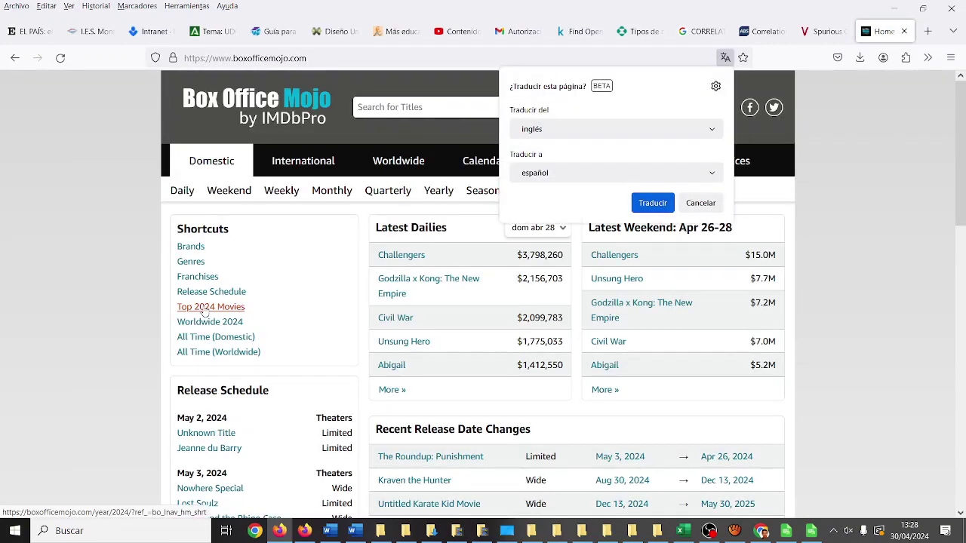
{"action": "left_click", "coordinate": [702, 203]}
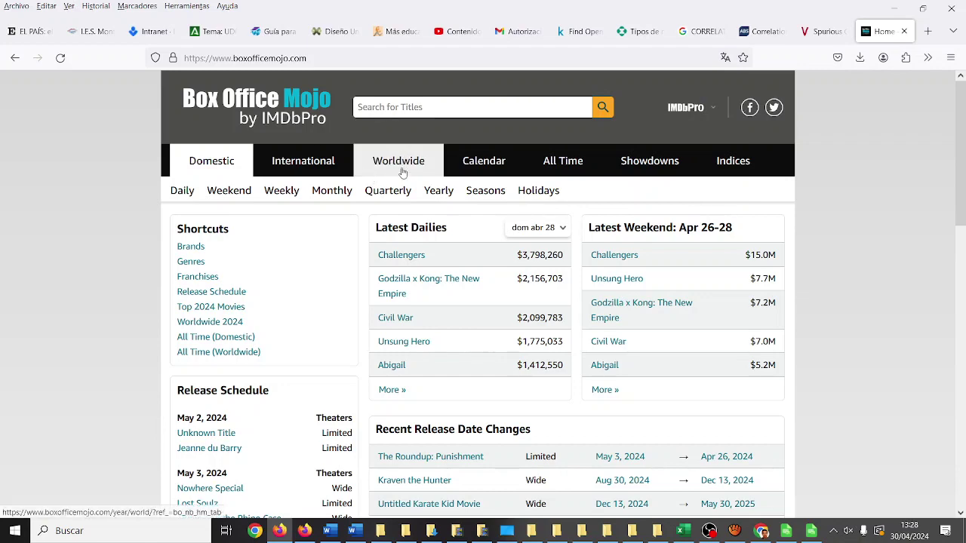
Open the 2024 Worldwide Box Office ranking and examine its films, gross columns and year selector
{"action": "left_click", "coordinate": [442, 194]}
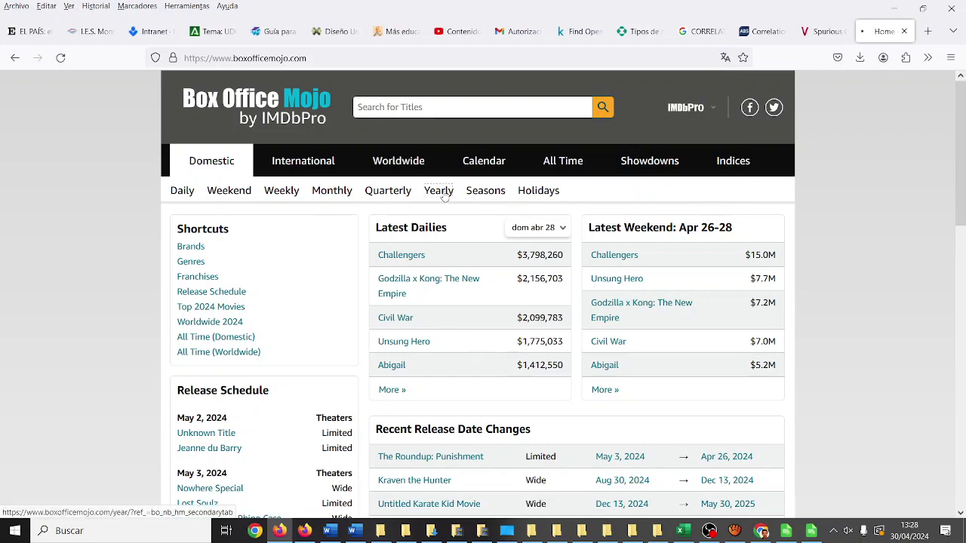
{"action": "left_click", "coordinate": [419, 163]}
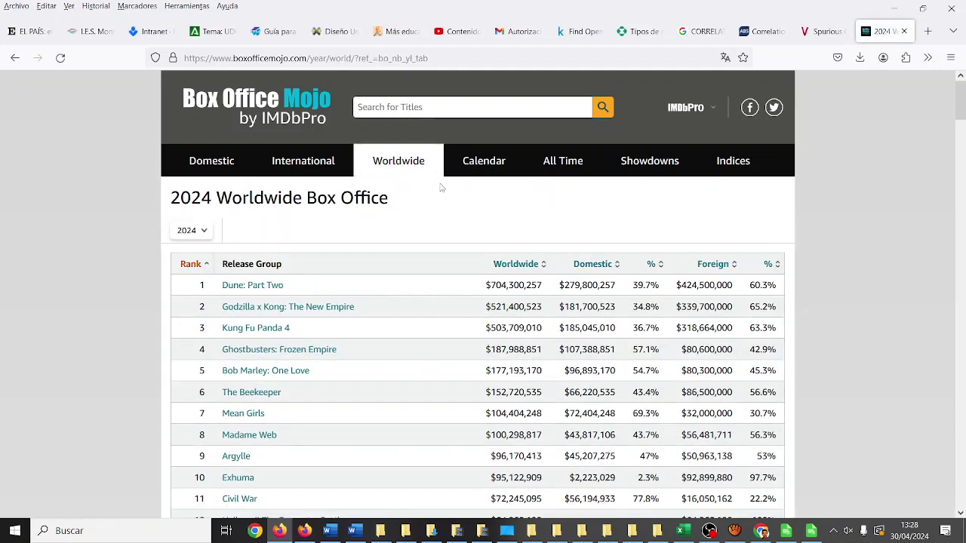
{"action": "key", "text": "ctrl+plus"}
{"action": "key", "text": "ctrl+plus"}
{"action": "key", "text": "ctrl+plus"}
{"action": "key", "text": "ctrl+plus"}
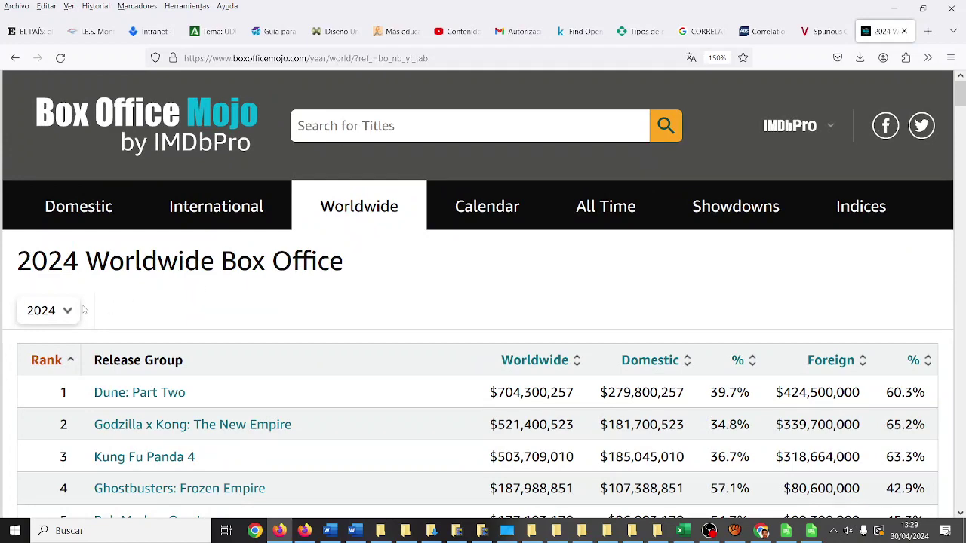
{"action": "scroll", "coordinate": [226, 261], "scroll_direction": "down", "scroll_amount": 4}
{"action": "scroll", "coordinate": [230, 261], "scroll_direction": "up", "scroll_amount": 3}
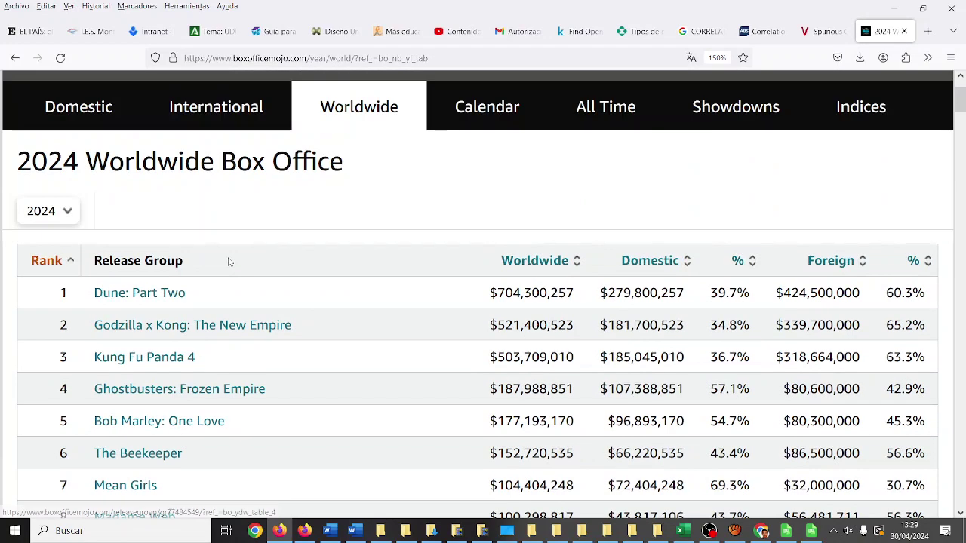
{"action": "key", "text": "ctrl+minus"}
{"action": "key", "text": "ctrl+minus"}
{"action": "key", "text": "ctrl+minus"}
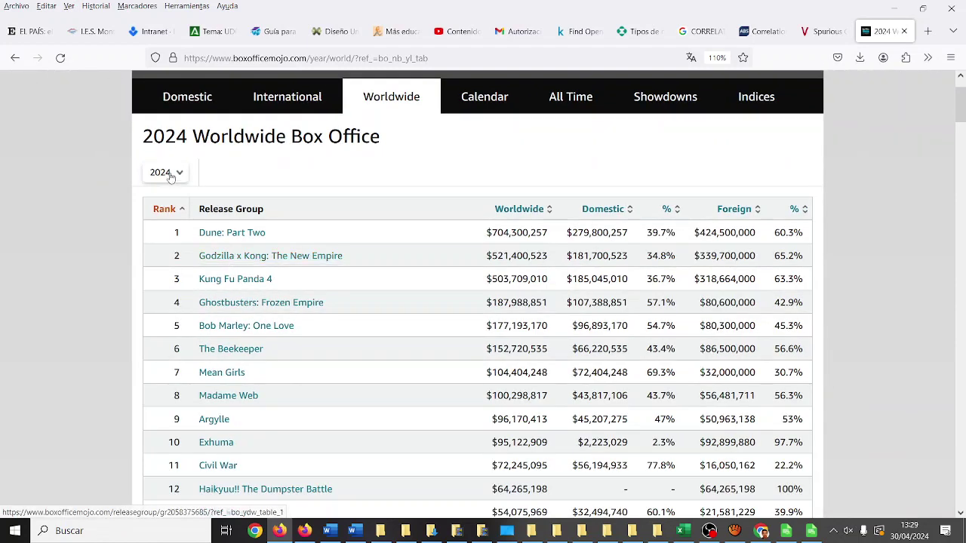
{"action": "left_click", "coordinate": [171, 177]}
{"action": "left_click", "coordinate": [380, 169]}
Open the Domestic Yearly Box Office table and examine its gross figures and top release for each year
{"action": "scroll", "coordinate": [379, 143], "scroll_direction": "up", "scroll_amount": 2}
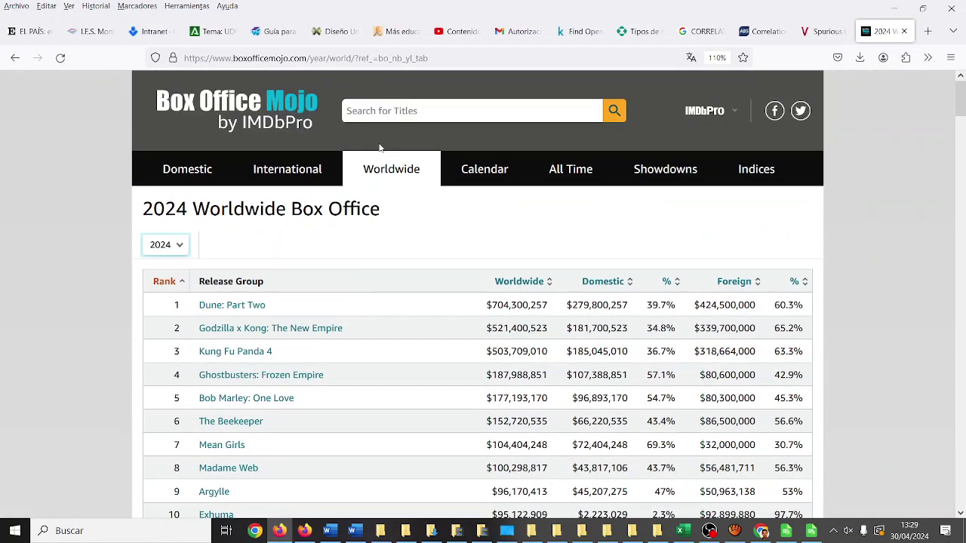
{"action": "left_click", "coordinate": [204, 169]}
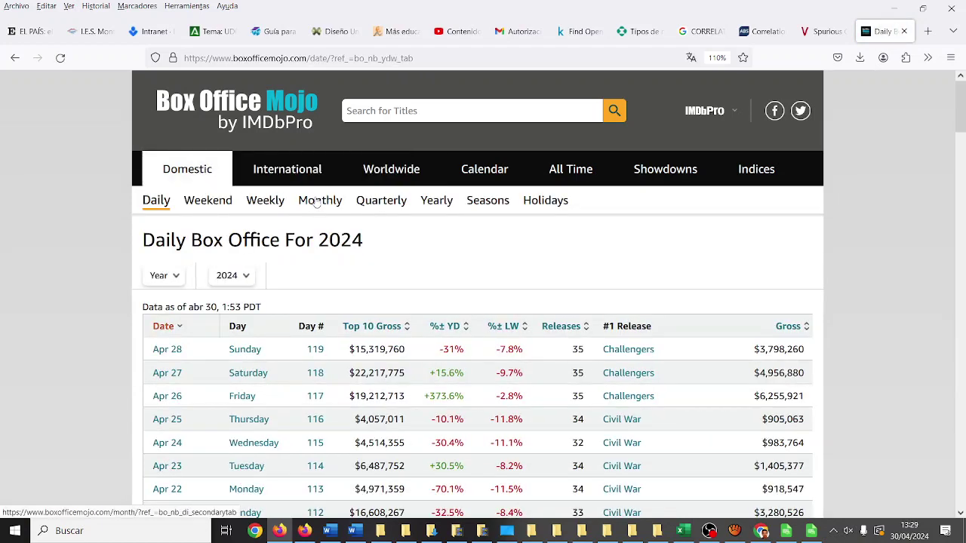
{"action": "left_click", "coordinate": [431, 205]}
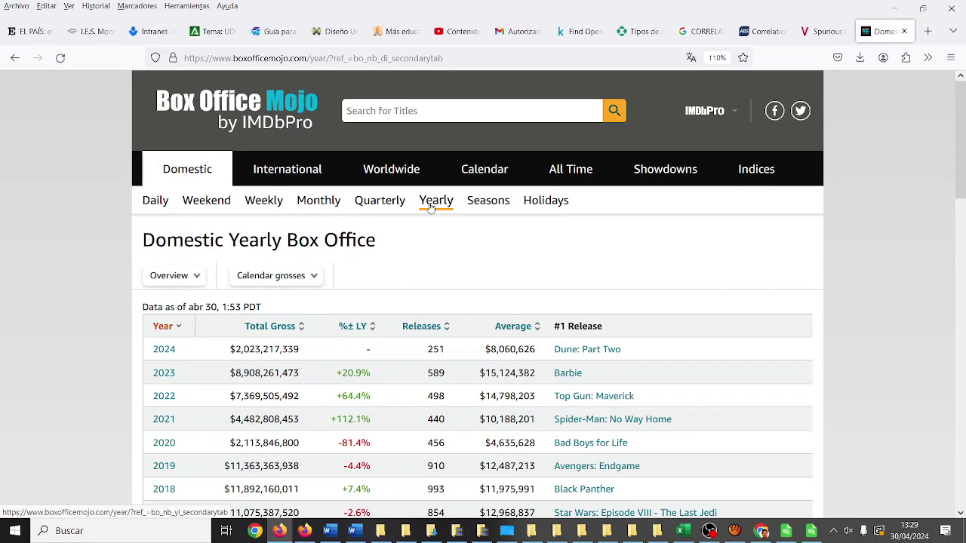
{"action": "scroll", "coordinate": [430, 205], "scroll_direction": "up", "scroll_amount": 3}
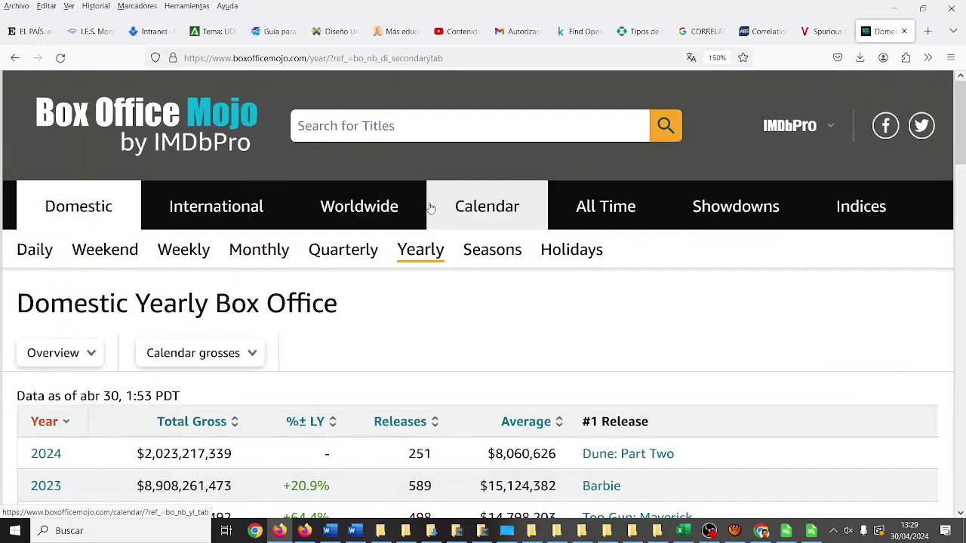
{"action": "scroll", "coordinate": [401, 327], "scroll_direction": "down", "scroll_amount": 3}
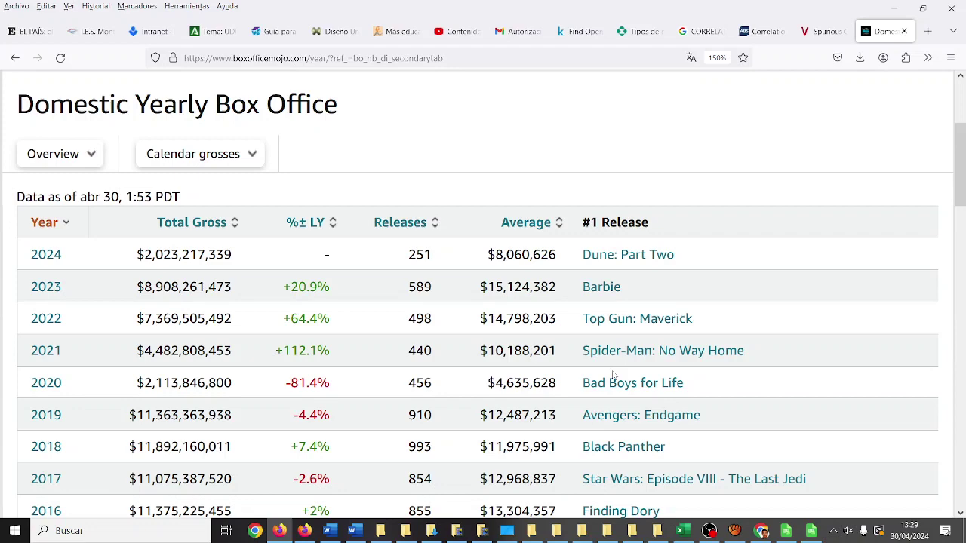
{"action": "scroll", "coordinate": [614, 379], "scroll_direction": "up", "scroll_amount": 3}
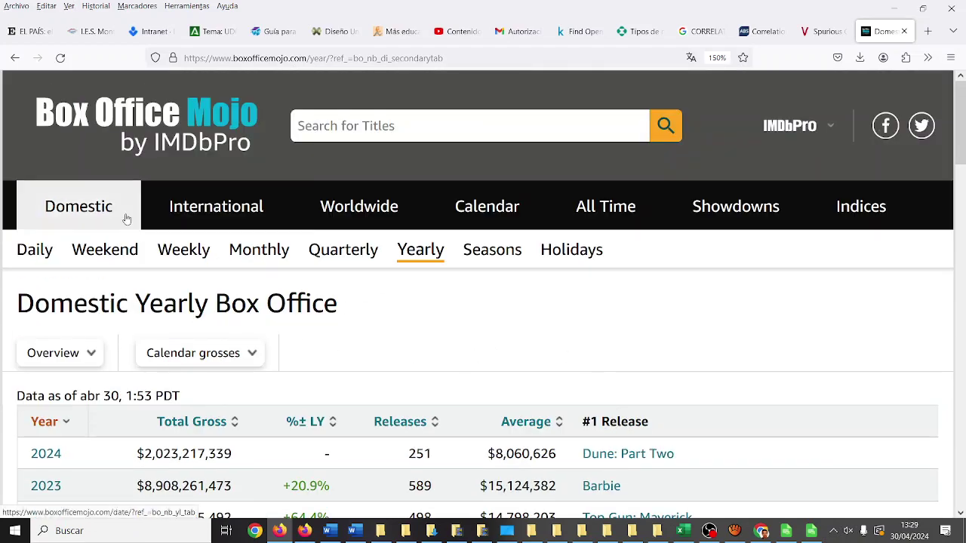
Open the Worldwide Box Office ranking and switch it to the year 2016
{"action": "left_click", "coordinate": [328, 229]}
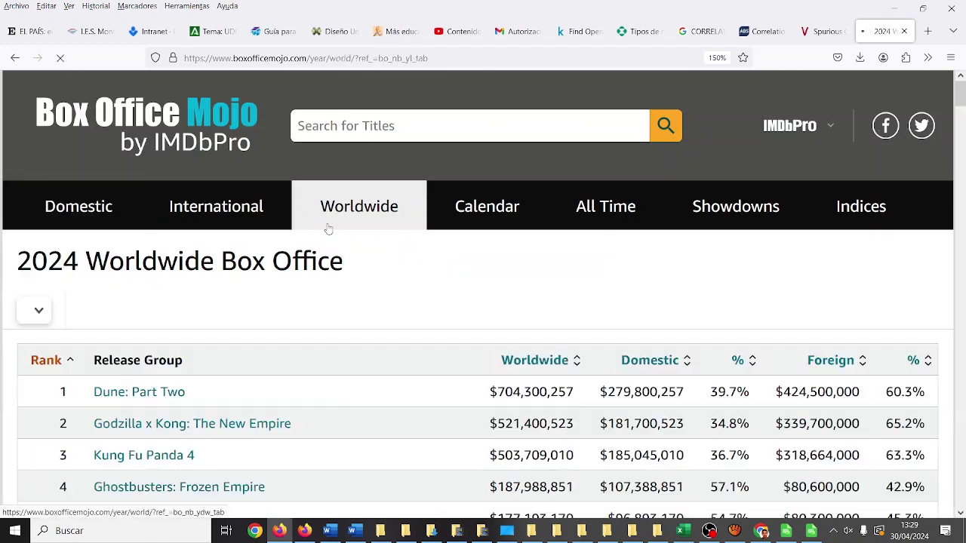
{"action": "scroll", "coordinate": [358, 262], "scroll_direction": "down", "scroll_amount": 3}
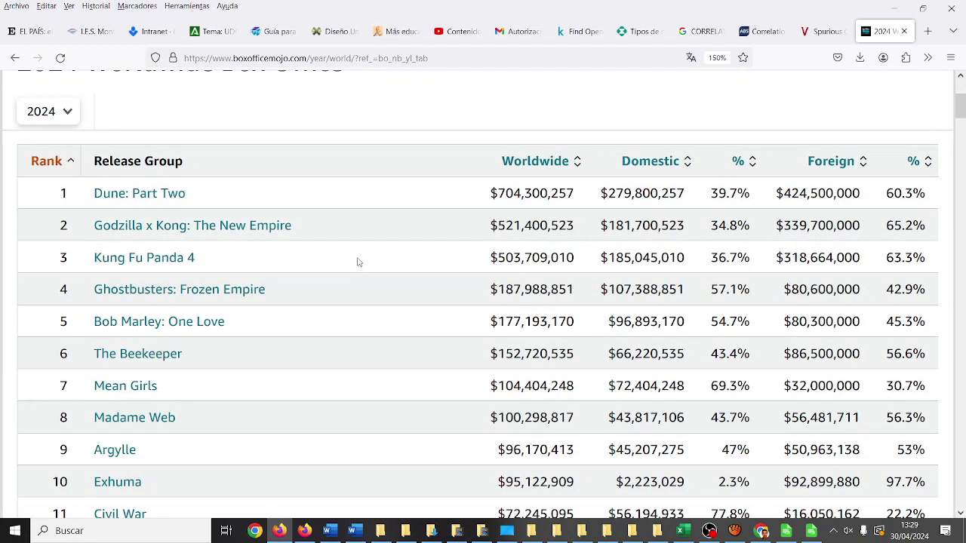
{"action": "scroll", "coordinate": [358, 262], "scroll_direction": "up", "scroll_amount": 3}
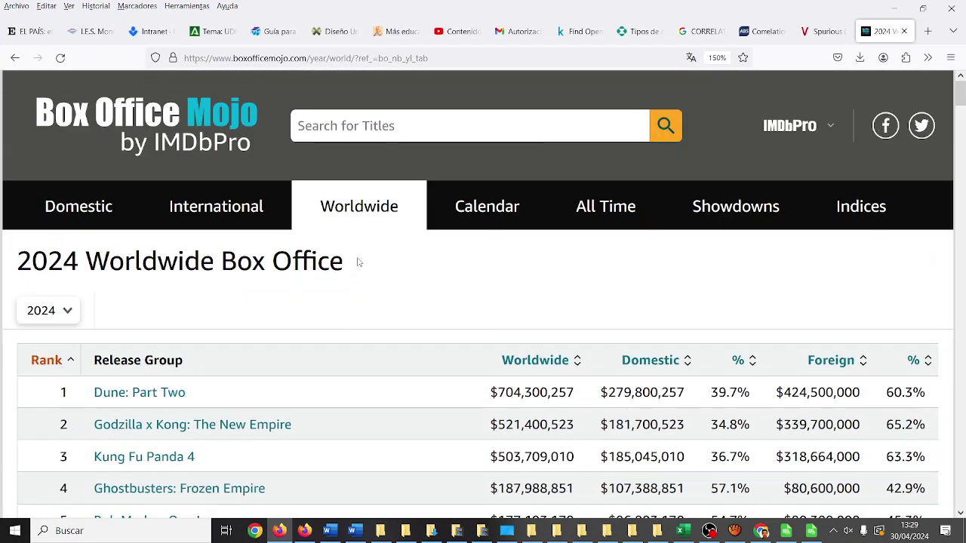
{"action": "left_click", "coordinate": [58, 310]}
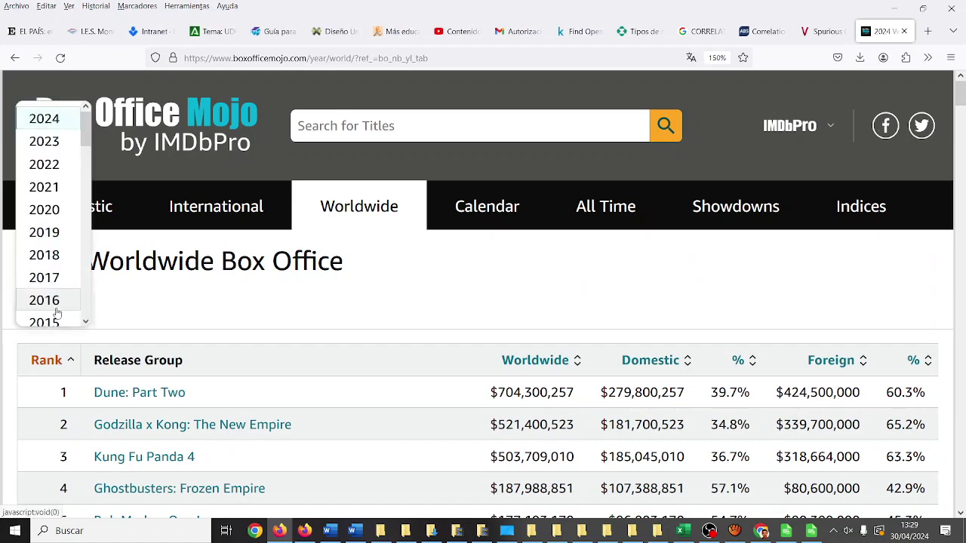
{"action": "left_click", "coordinate": [28, 300]}
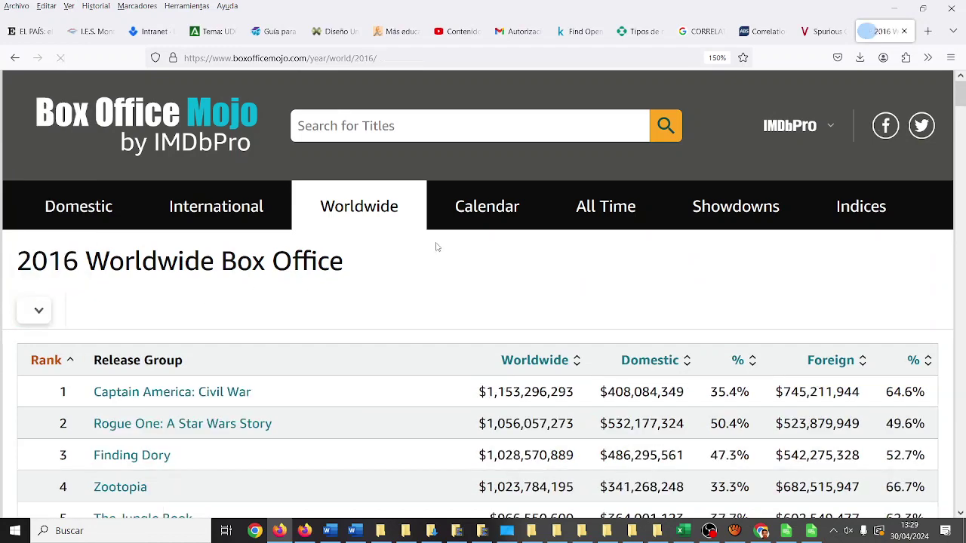
View the Latest International Weekends page, and return to the Domestic Yearly Box Office table
{"action": "left_click", "coordinate": [230, 218]}
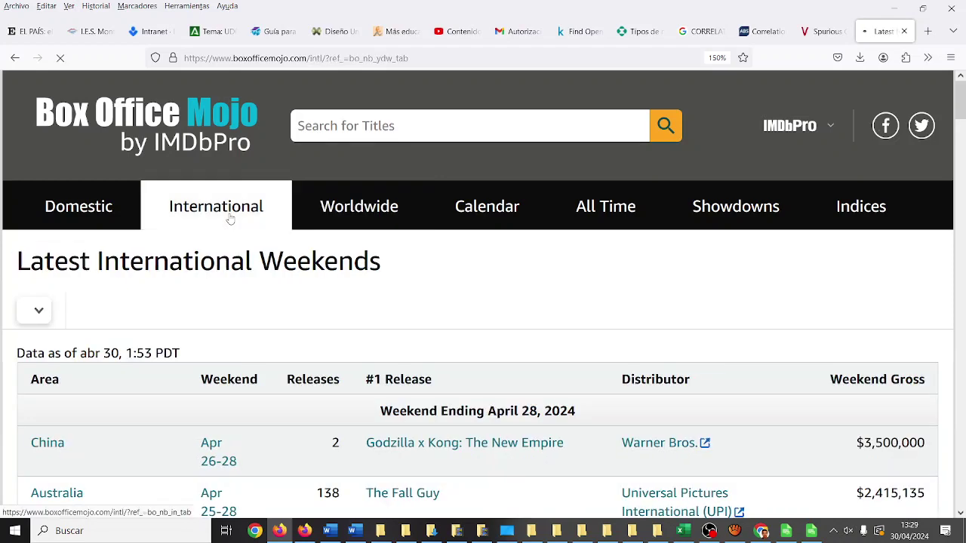
{"action": "left_click", "coordinate": [102, 220]}
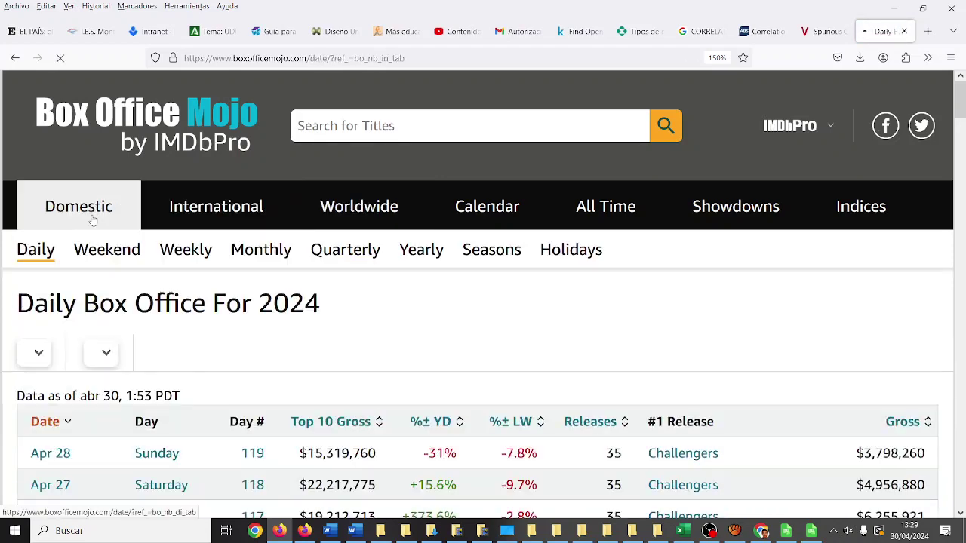
{"action": "key", "text": "ctrl+minus"}
{"action": "key", "text": "ctrl+minus"}
{"action": "key", "text": "ctrl+minus"}
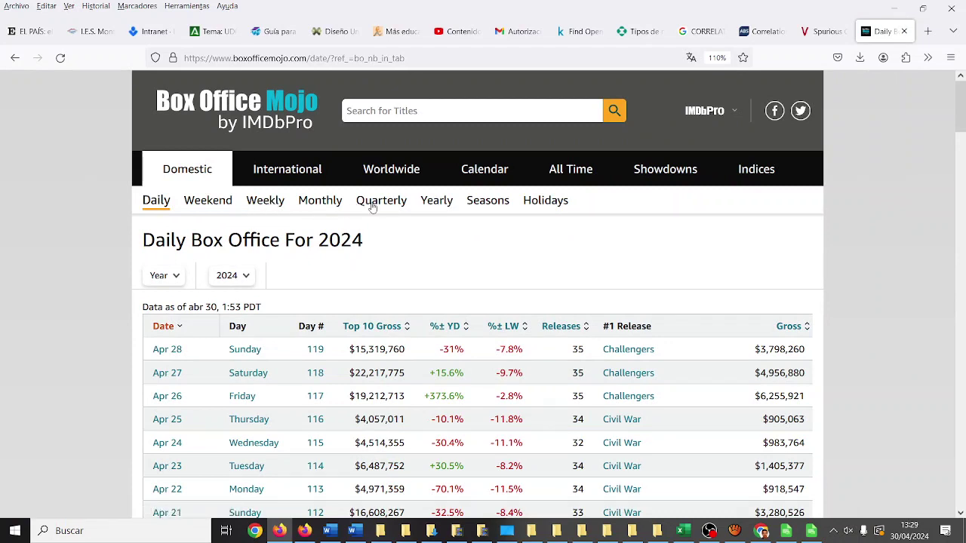
{"action": "left_click", "coordinate": [423, 202]}
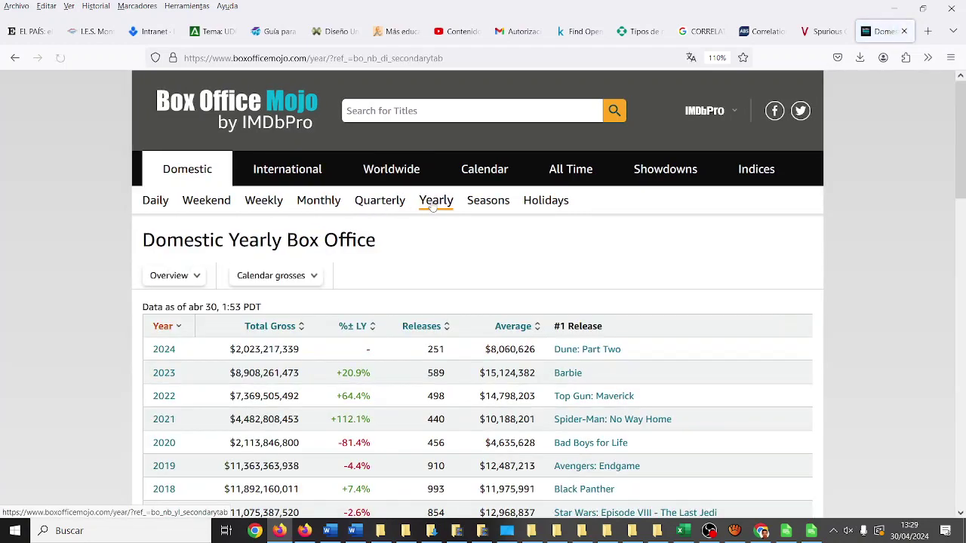
Examine the #1 Release column of the Domestic Yearly Box Office table from 2024 back to 2001
{"action": "key", "text": "ctrl+plus"}
{"action": "key", "text": "ctrl+plus"}
{"action": "key", "text": "ctrl+plus"}
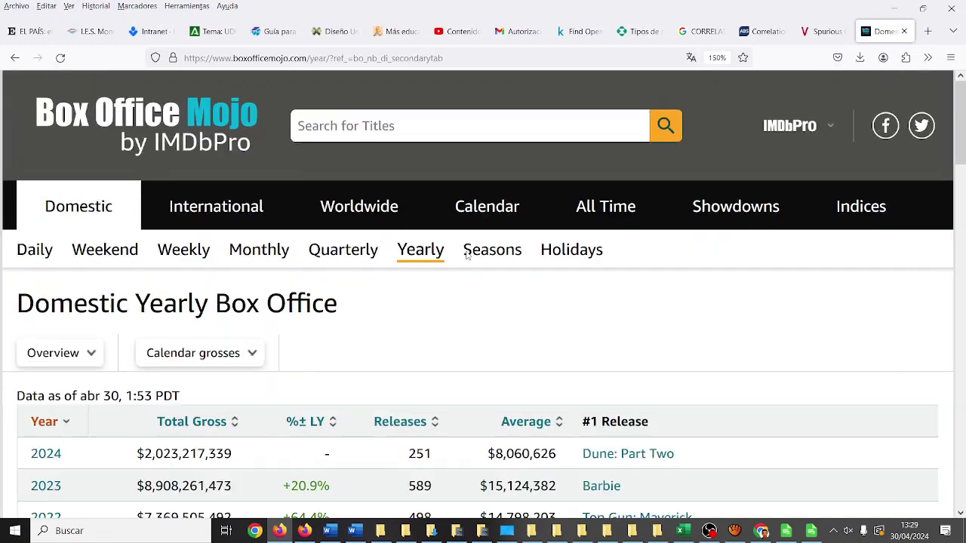
{"action": "scroll", "coordinate": [476, 256], "scroll_direction": "down", "scroll_amount": 3}
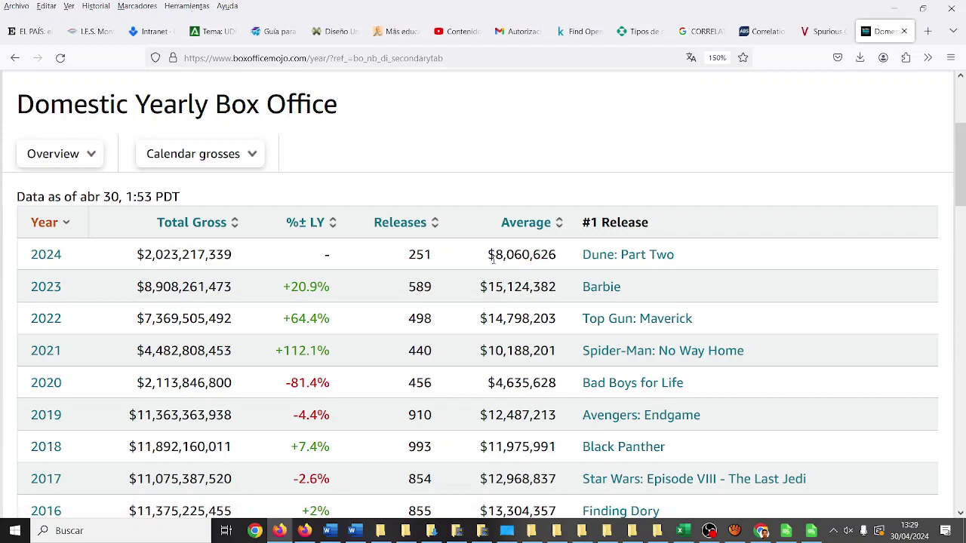
{"action": "scroll", "coordinate": [493, 260], "scroll_direction": "down", "scroll_amount": 2}
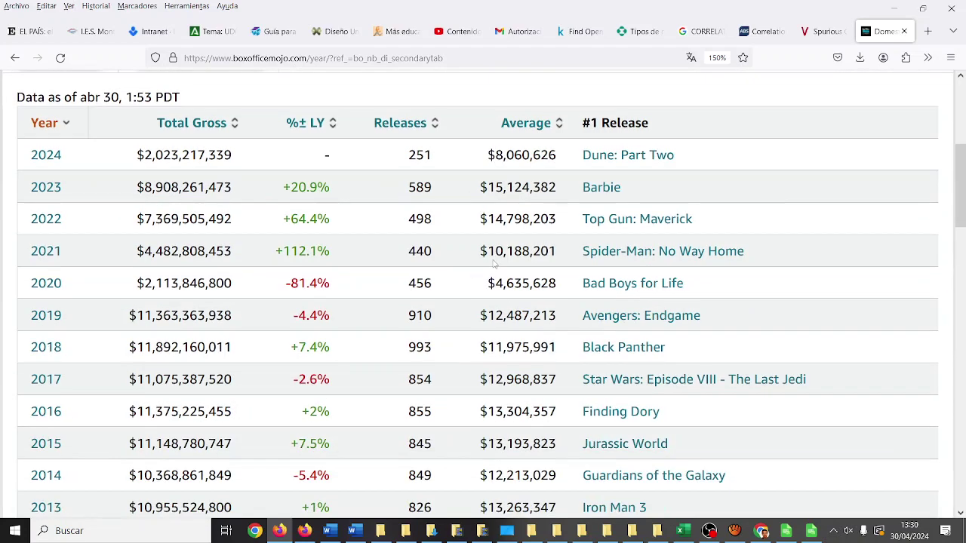
{"action": "scroll", "coordinate": [494, 262], "scroll_direction": "down", "scroll_amount": 2}
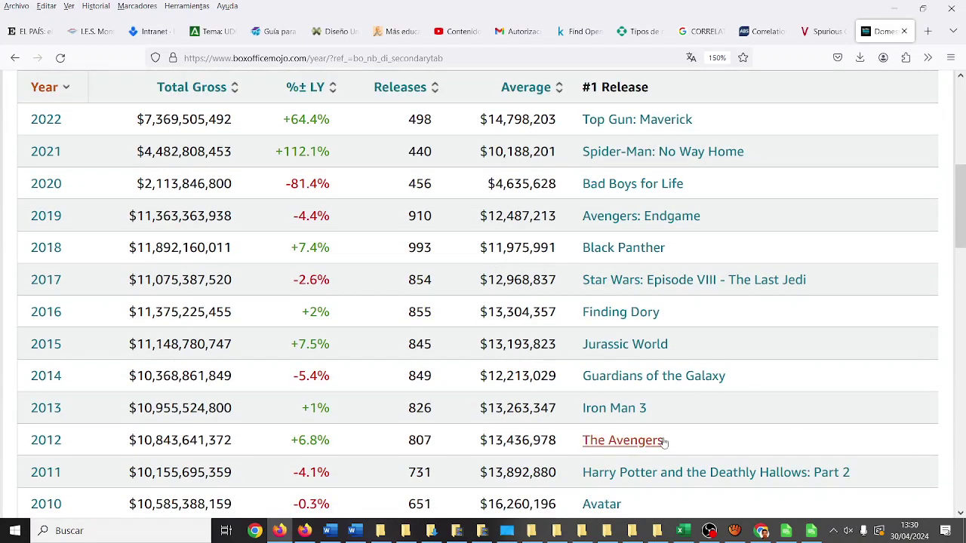
{"action": "scroll", "coordinate": [664, 442], "scroll_direction": "down", "scroll_amount": 2}
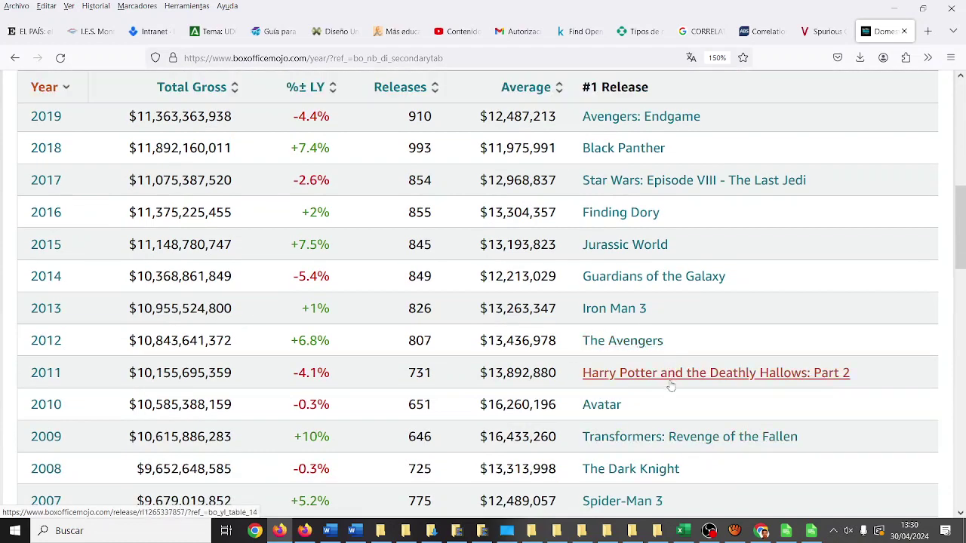
{"action": "scroll", "coordinate": [665, 385], "scroll_direction": "down", "scroll_amount": 2}
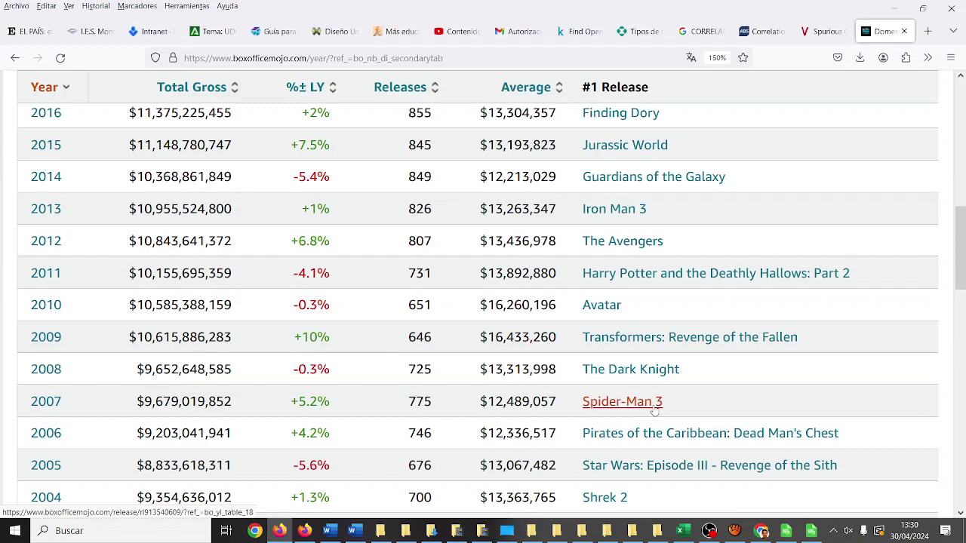
{"action": "scroll", "coordinate": [655, 413], "scroll_direction": "down", "scroll_amount": 2}
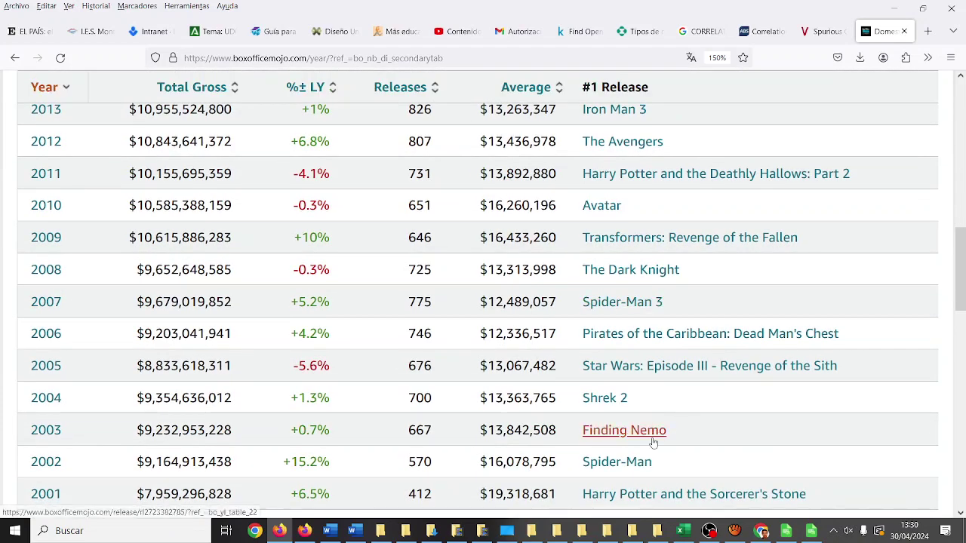
{"action": "scroll", "coordinate": [655, 436], "scroll_direction": "up", "scroll_amount": 2}
{"action": "scroll", "coordinate": [653, 442], "scroll_direction": "up", "scroll_amount": 2}
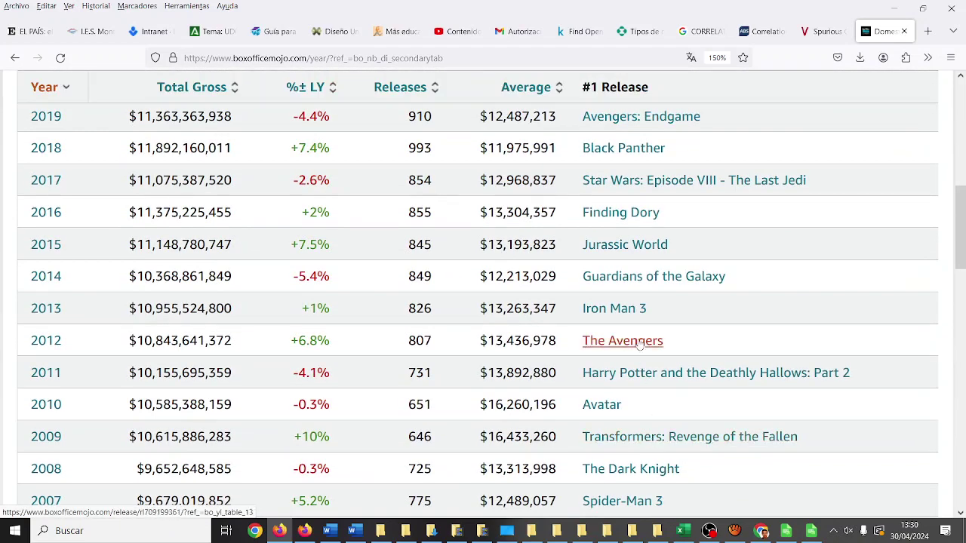
{"action": "scroll", "coordinate": [638, 226], "scroll_direction": "up", "scroll_amount": 2}
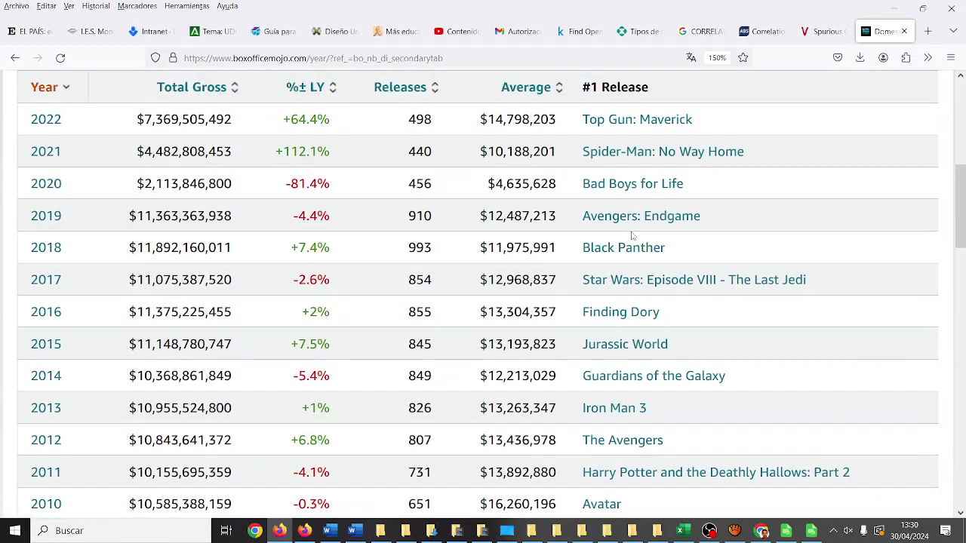
{"action": "scroll", "coordinate": [638, 227], "scroll_direction": "up", "scroll_amount": 2}
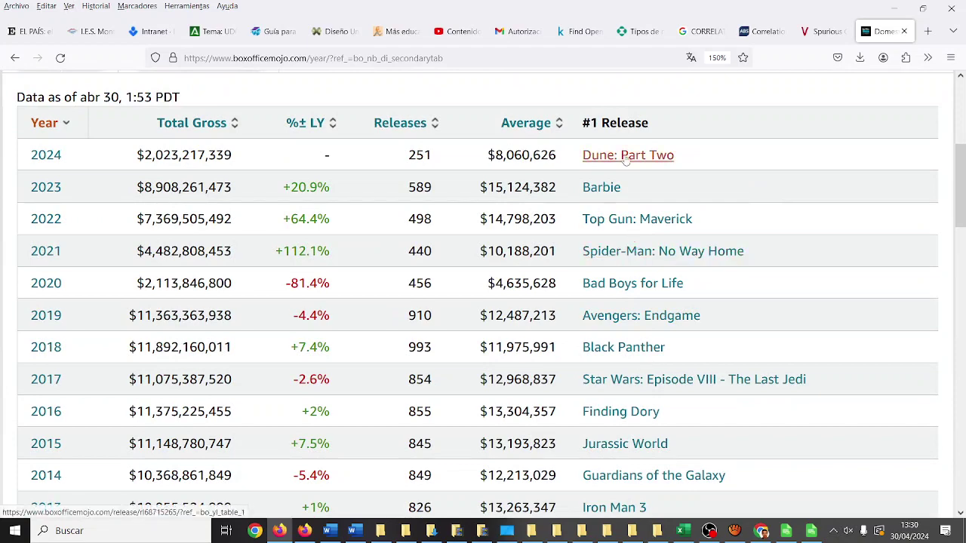
{"action": "scroll", "coordinate": [625, 319], "scroll_direction": "down", "scroll_amount": 2}
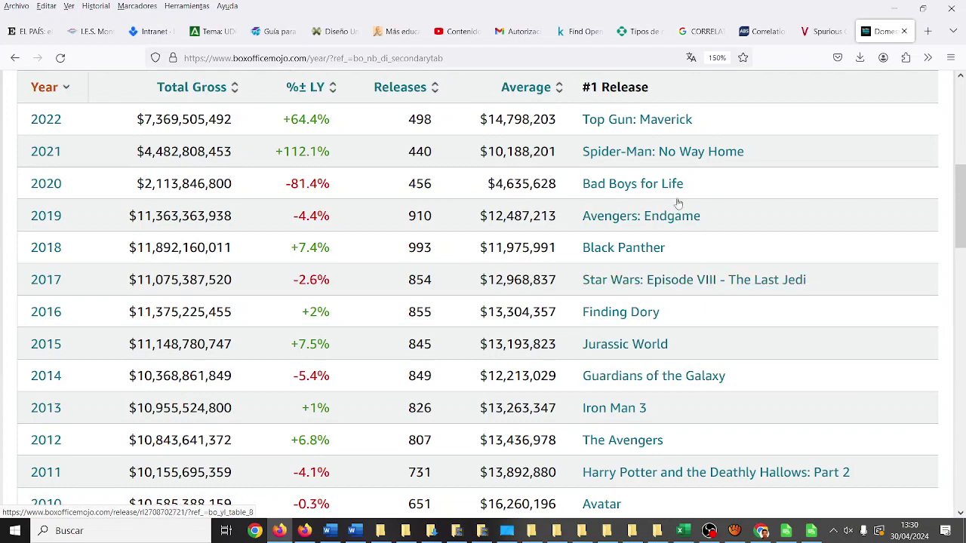
Switch to LibreOffice Calc and open the Películas sheet with the whole movie table in view
{"action": "left_click", "coordinate": [818, 39]}
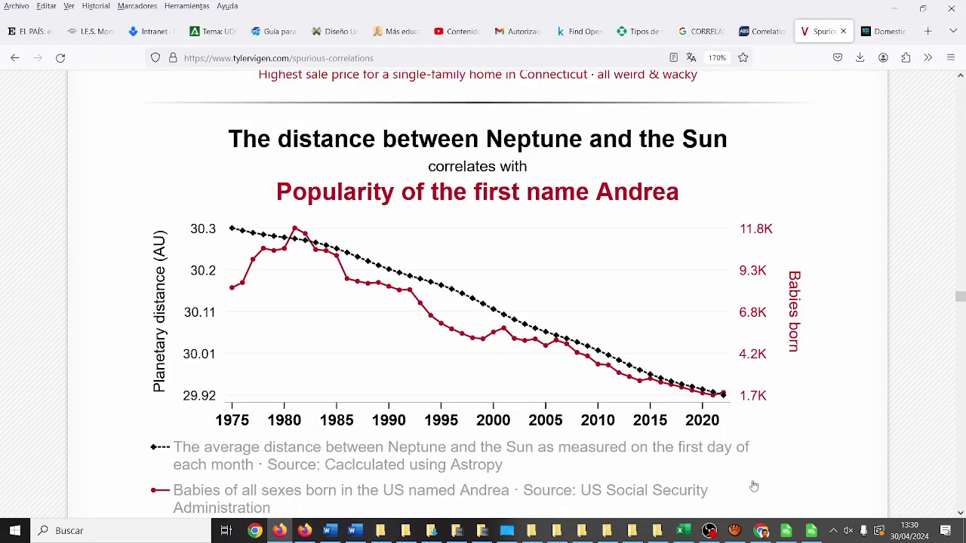
{"action": "left_click", "coordinate": [809, 531]}
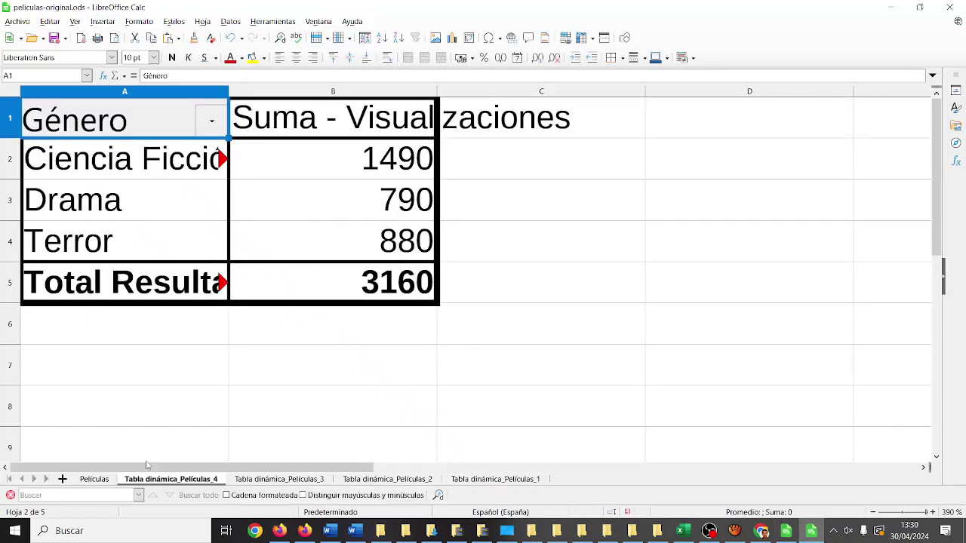
{"action": "left_click", "coordinate": [94, 479]}
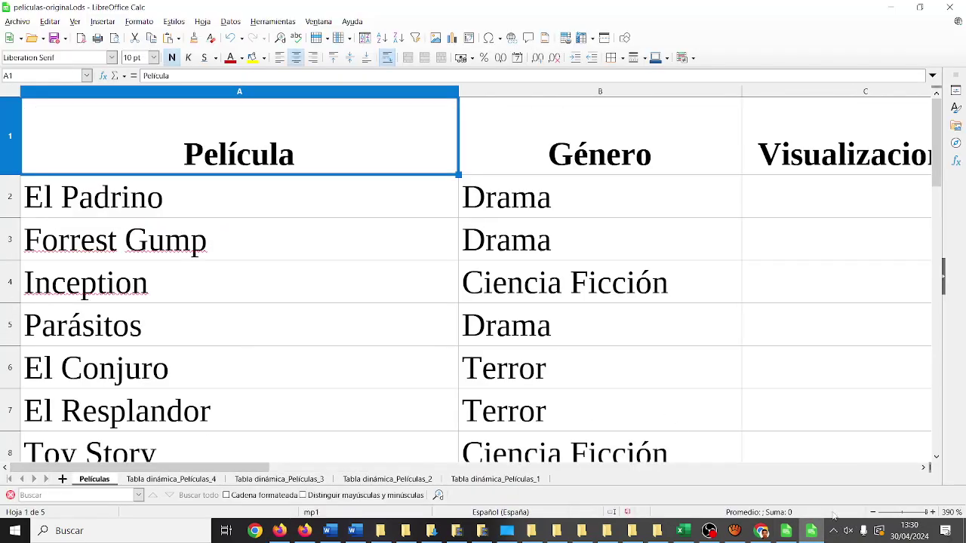
{"action": "left_click", "coordinate": [872, 514]}
{"action": "left_click", "coordinate": [872, 513]}
{"action": "left_click", "coordinate": [872, 513]}
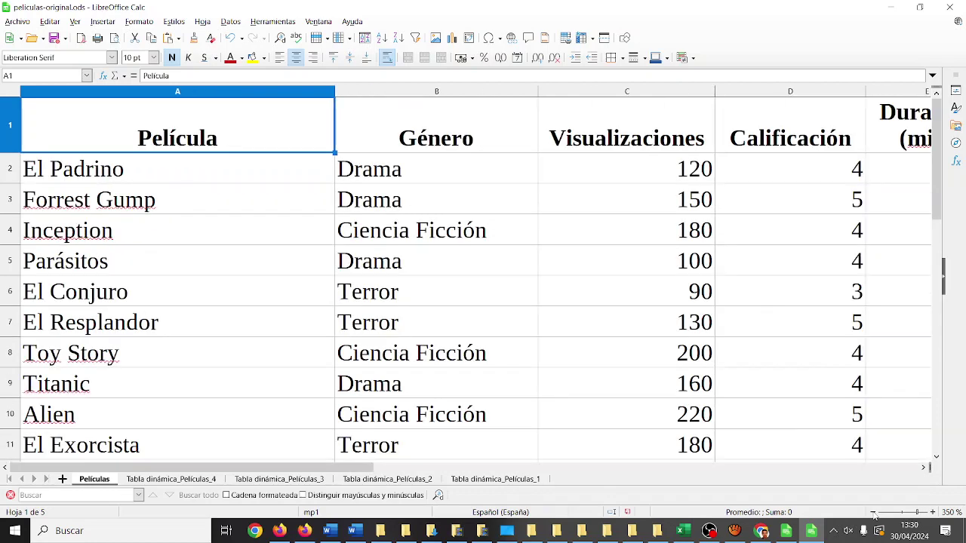
{"action": "left_click", "coordinate": [872, 513]}
{"action": "left_click", "coordinate": [872, 513]}
{"action": "left_click", "coordinate": [872, 513]}
{"action": "left_click", "coordinate": [872, 513]}
{"action": "left_click", "coordinate": [872, 513]}
{"action": "left_click", "coordinate": [872, 513]}
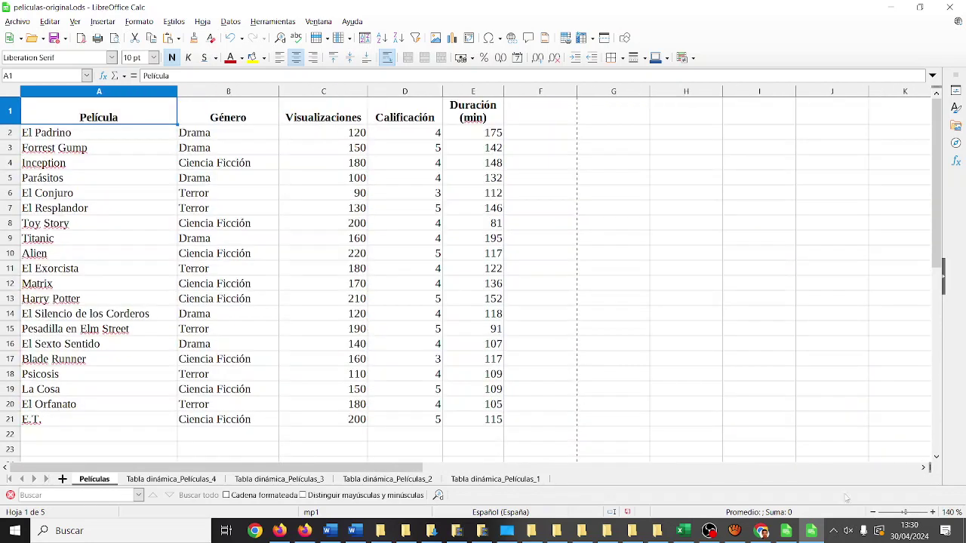
Select the movie table A1:E21 with its headers and start another pivot table from the current selection
{"action": "left_click_drag", "start_coordinate": [26, 122], "coordinate": [483, 419]}
{"action": "left_click", "coordinate": [231, 21]}
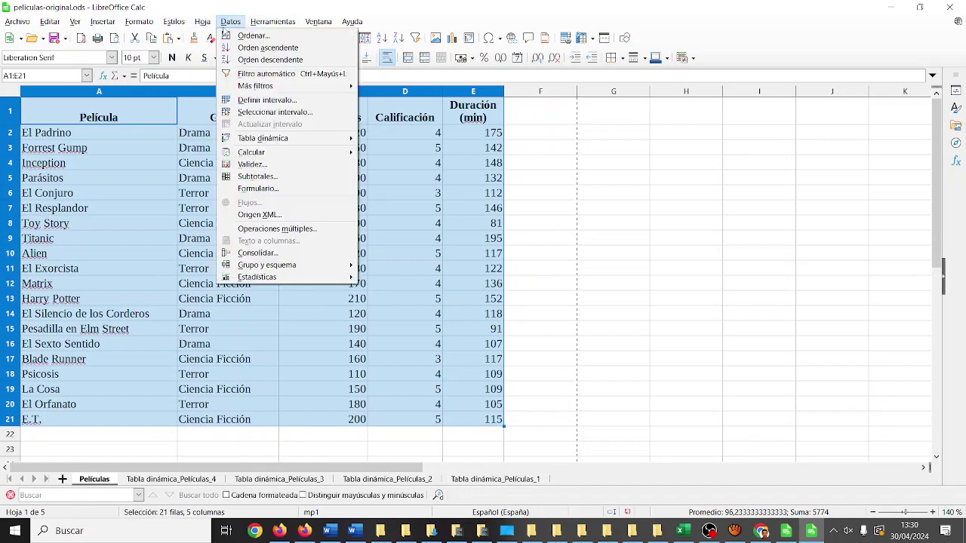
{"action": "mouse_move", "coordinate": [269, 139]}
{"action": "left_click", "coordinate": [383, 140]}
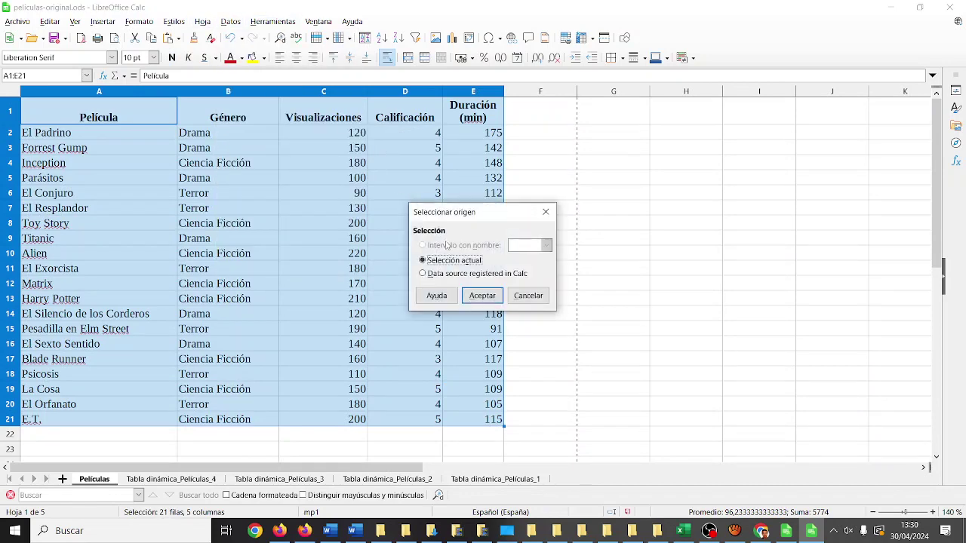
{"action": "left_click", "coordinate": [471, 281]}
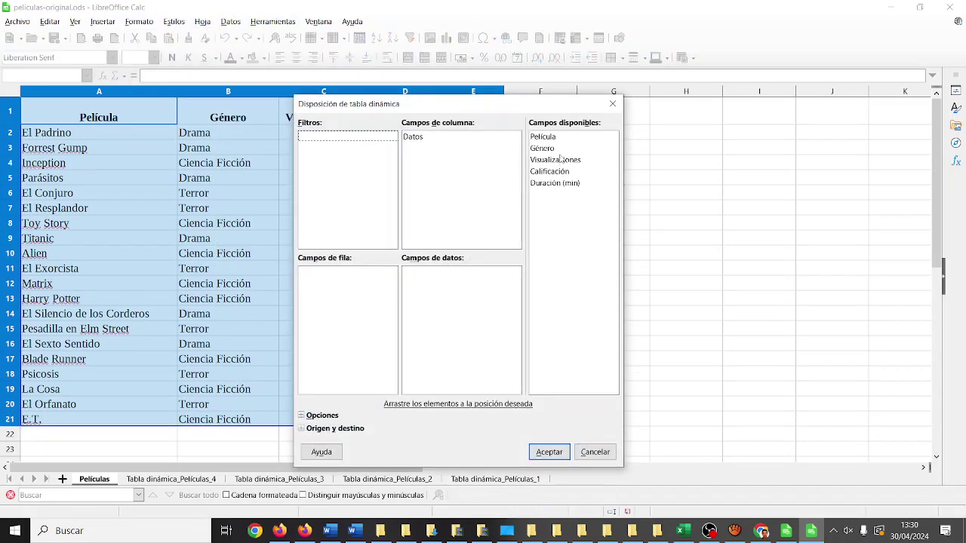
Create the pivot table with Género as the row field and the average (Promedio) of Calificación as the data field
{"action": "left_click_drag", "start_coordinate": [554, 148], "coordinate": [315, 316]}
{"action": "left_click_drag", "start_coordinate": [533, 175], "coordinate": [449, 294]}
{"action": "double_click", "coordinate": [448, 280]}
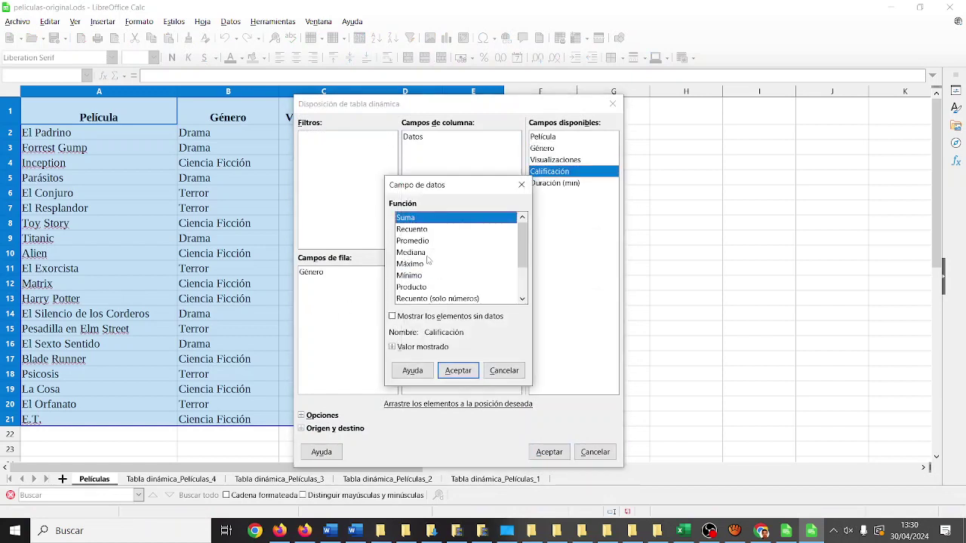
{"action": "left_click", "coordinate": [423, 240]}
{"action": "left_click", "coordinate": [471, 369]}
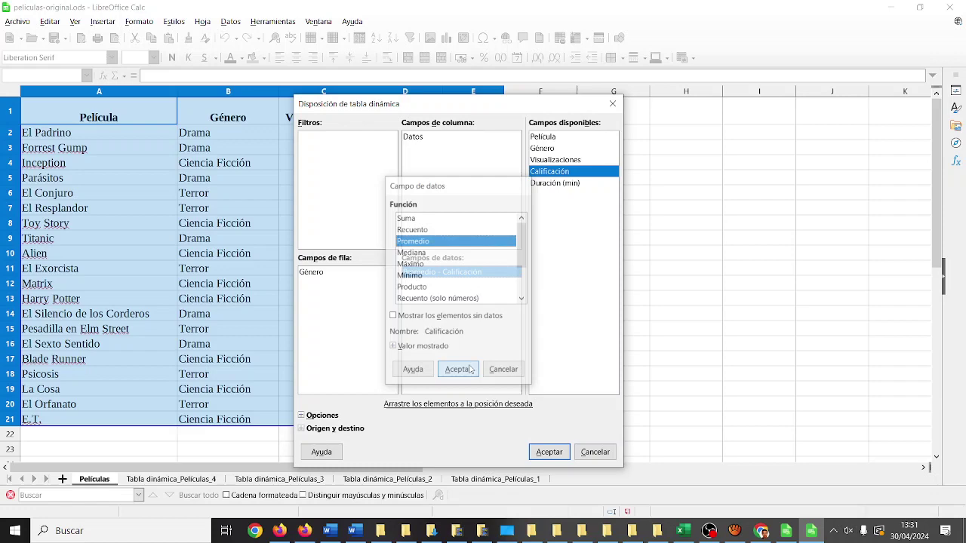
{"action": "left_click", "coordinate": [549, 452]}
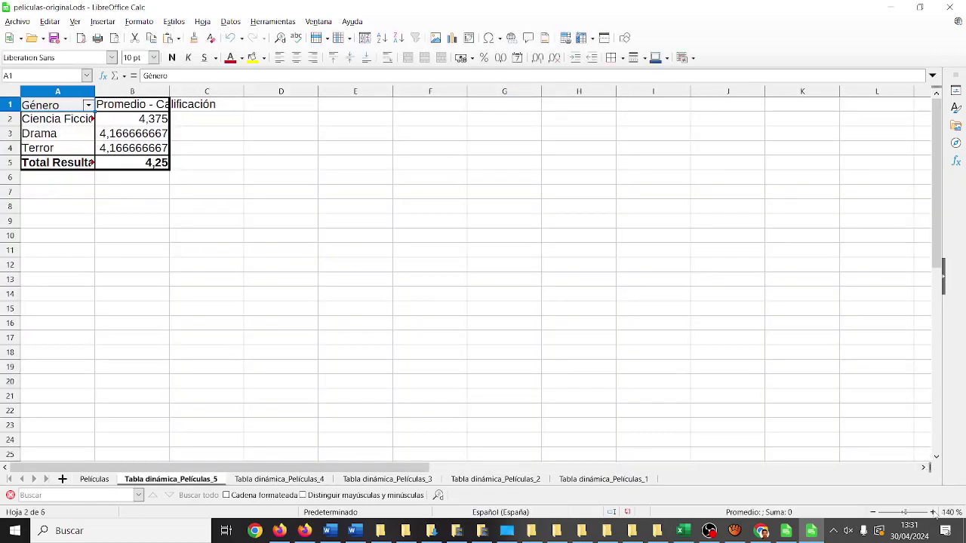
{"action": "left_click", "coordinate": [933, 512]}
{"action": "left_click", "coordinate": [933, 512]}
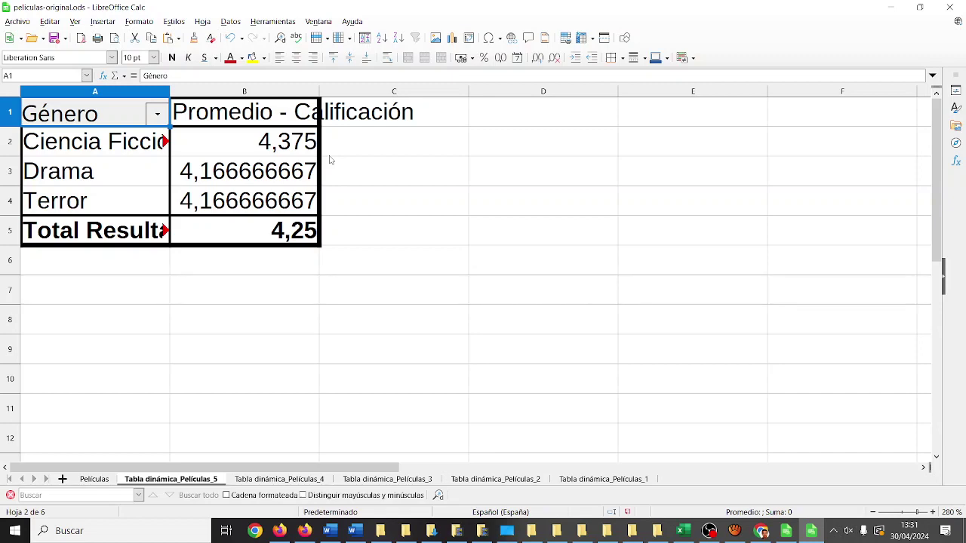
Return to the Películas sheet, select the movie table A1:E21 with its headers and start a new pivot table from the current selection
{"action": "left_click", "coordinate": [96, 479]}
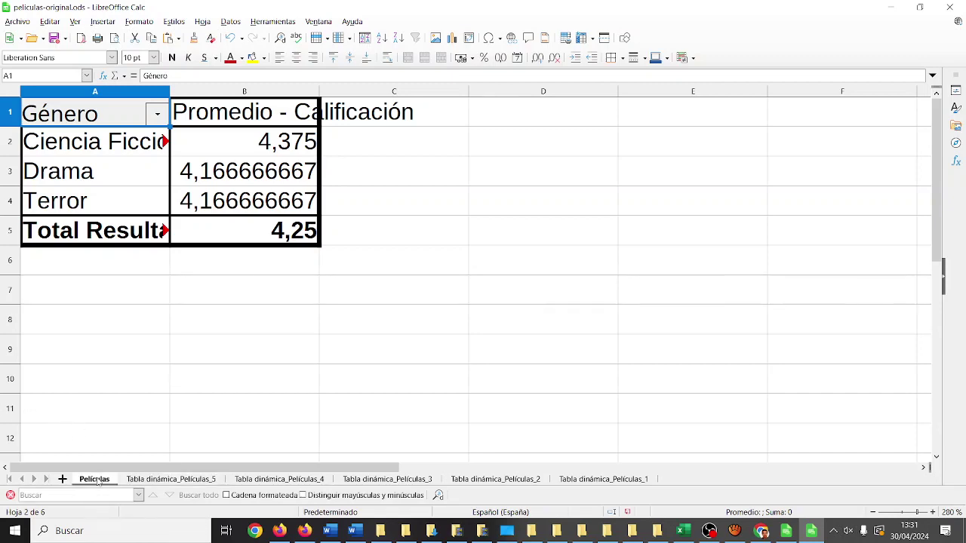
{"action": "left_click", "coordinate": [873, 512]}
{"action": "left_click", "coordinate": [873, 513]}
{"action": "left_click", "coordinate": [873, 512]}
{"action": "left_click", "coordinate": [873, 513]}
{"action": "left_click", "coordinate": [873, 512]}
{"action": "left_click", "coordinate": [873, 512]}
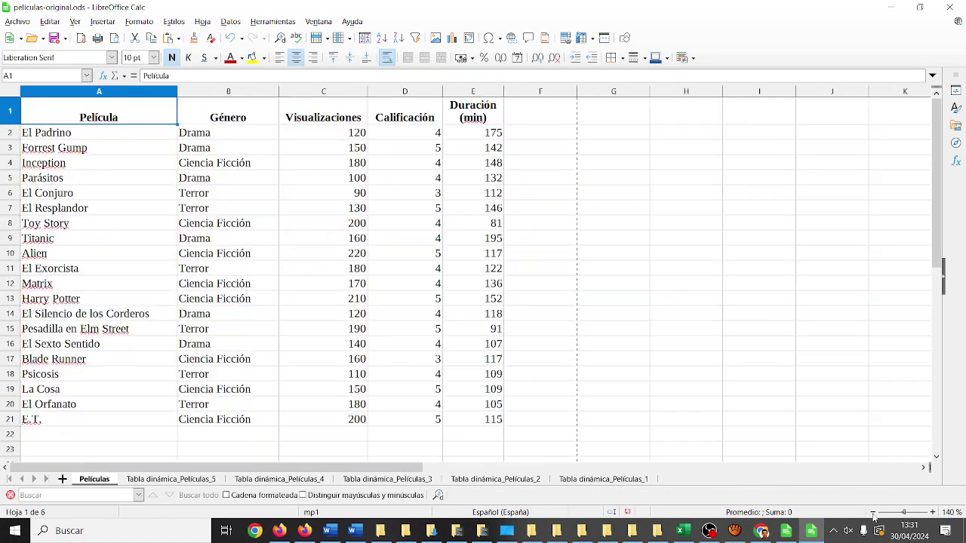
{"action": "left_click", "coordinate": [872, 512]}
{"action": "left_click", "coordinate": [932, 512]}
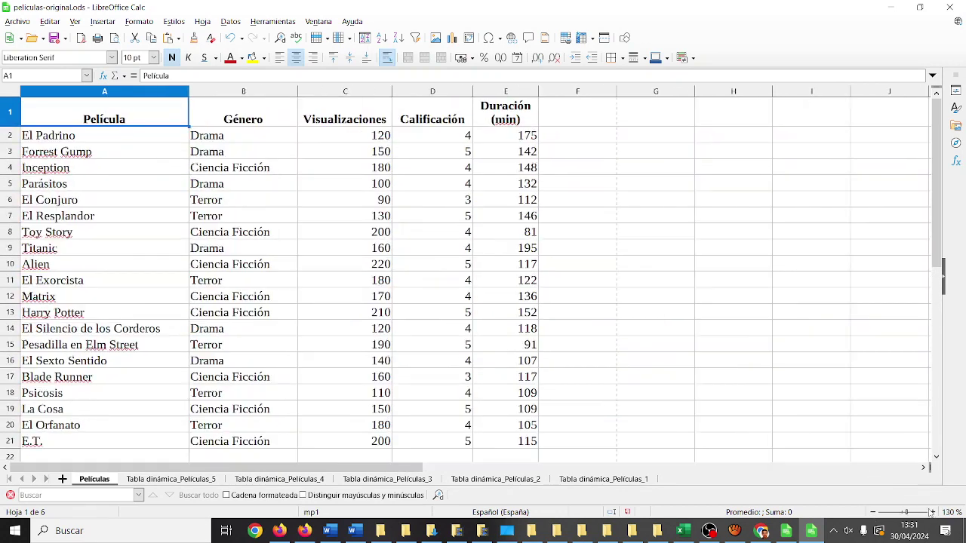
{"action": "left_click_drag", "start_coordinate": [138, 114], "coordinate": [530, 441]}
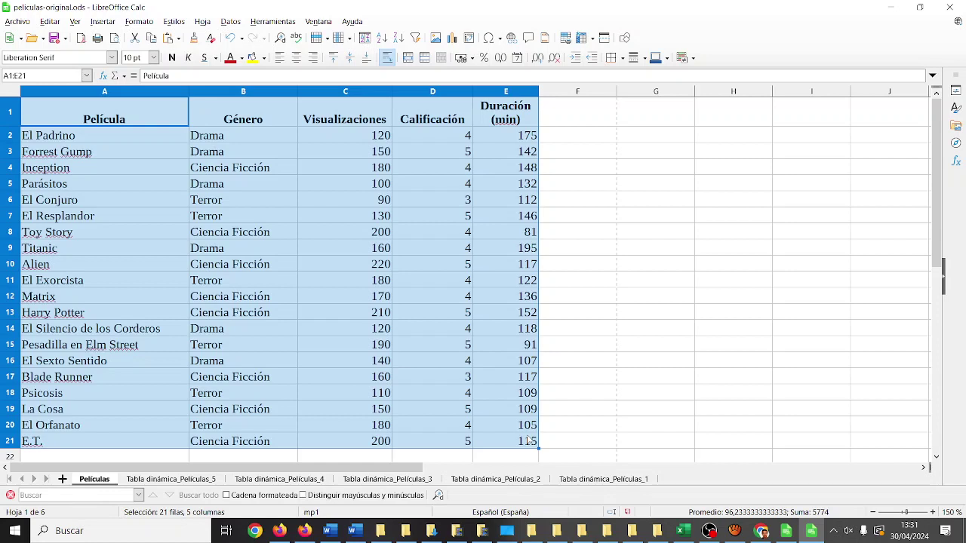
{"action": "left_click", "coordinate": [230, 21]}
{"action": "mouse_move", "coordinate": [260, 138]}
{"action": "left_click", "coordinate": [394, 140]}
{"action": "left_click", "coordinate": [481, 296]}
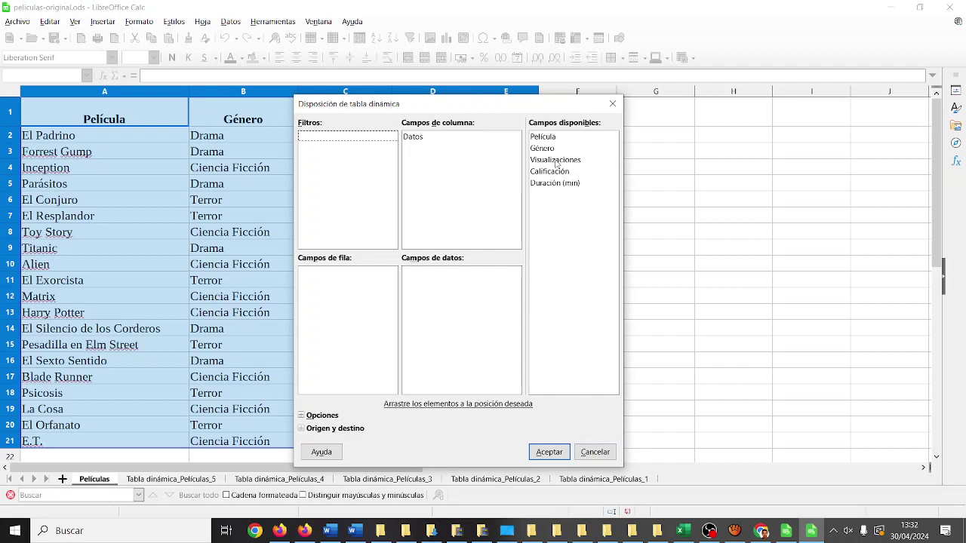
Create the pivot table with Género as the row field and the sum (Suma) of Duración (min) as the data field
{"action": "left_click_drag", "start_coordinate": [543, 148], "coordinate": [336, 296]}
{"action": "left_click_drag", "start_coordinate": [583, 183], "coordinate": [462, 324]}
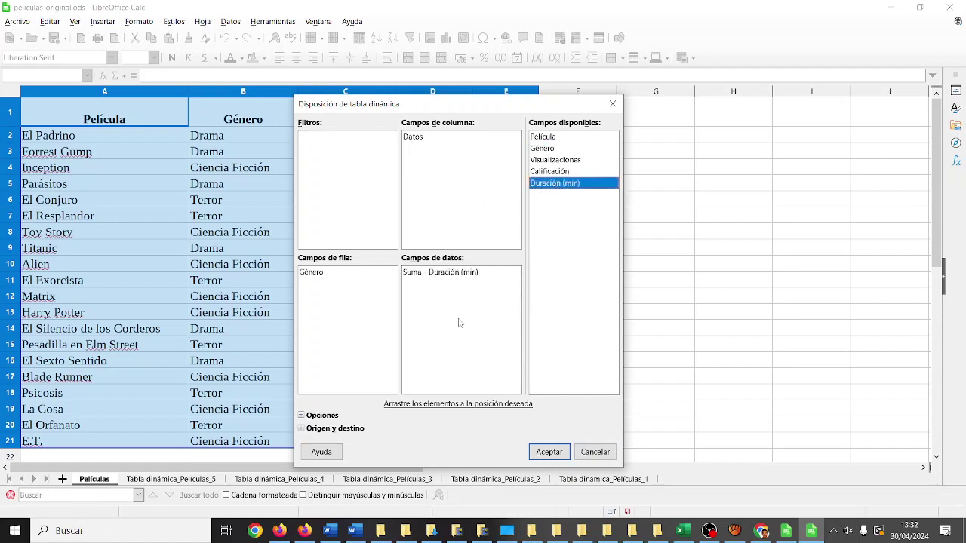
{"action": "double_click", "coordinate": [452, 276]}
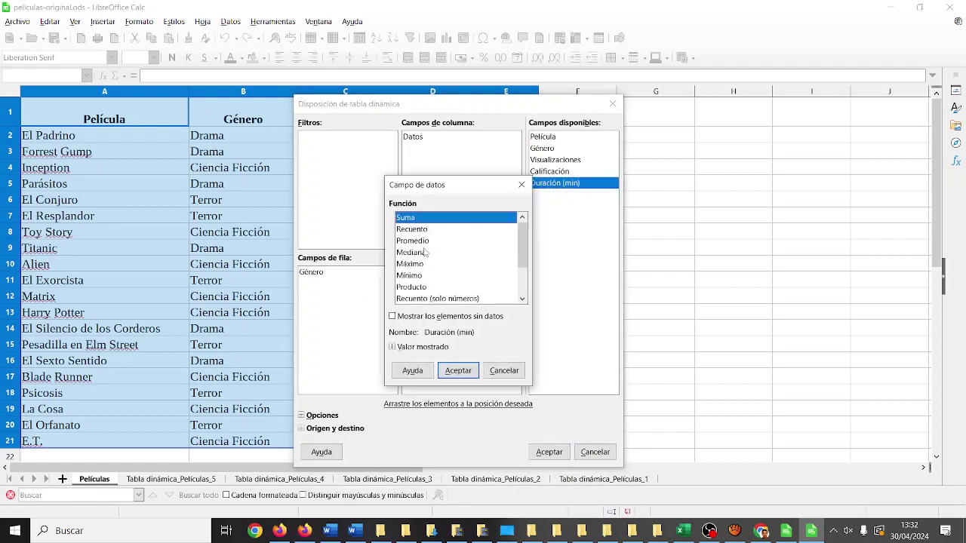
{"action": "left_click", "coordinate": [515, 375]}
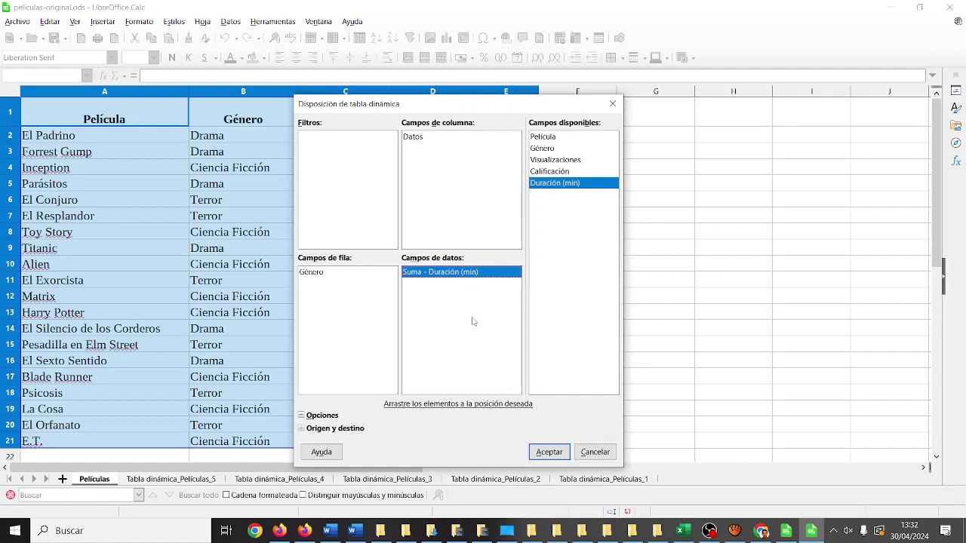
{"action": "left_click", "coordinate": [548, 452]}
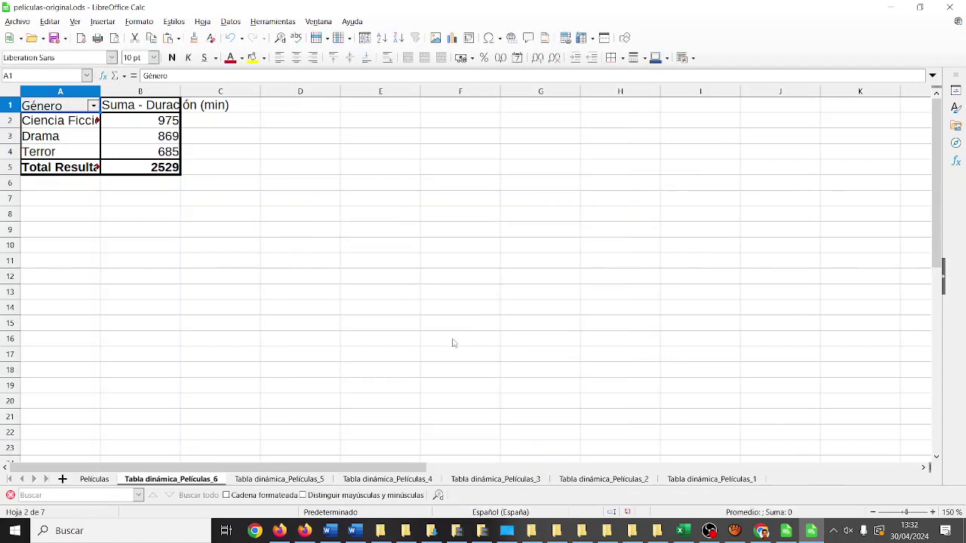
{"action": "left_click", "coordinate": [933, 513]}
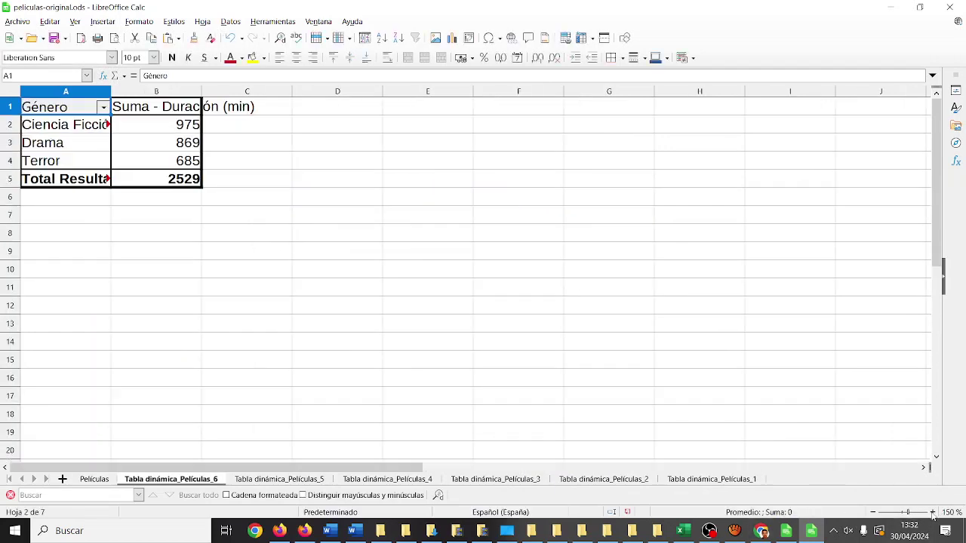
{"action": "left_click", "coordinate": [933, 513]}
{"action": "left_click", "coordinate": [934, 513]}
{"action": "left_click", "coordinate": [933, 514]}
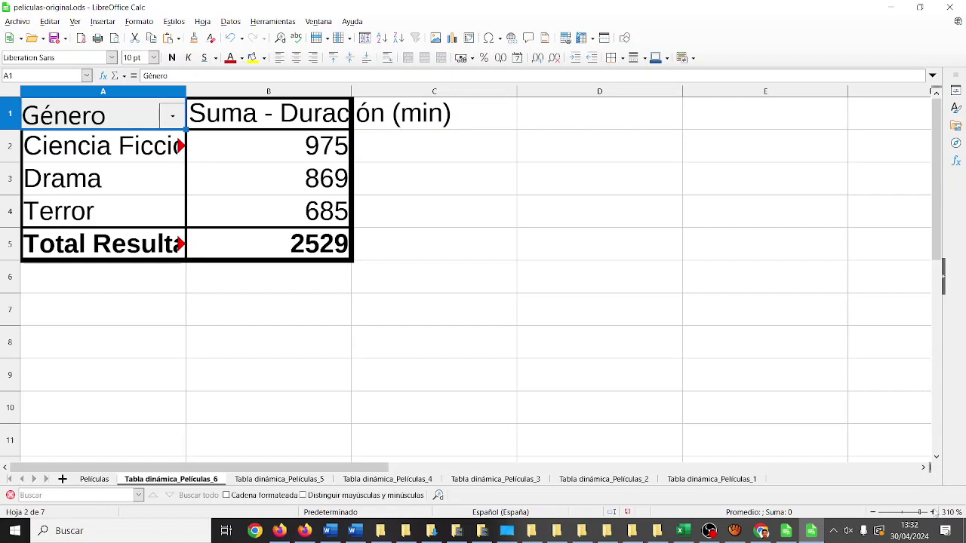
Save the peliculas-original.ods workbook with its pivot table sheets
{"action": "left_click", "coordinate": [279, 530]}
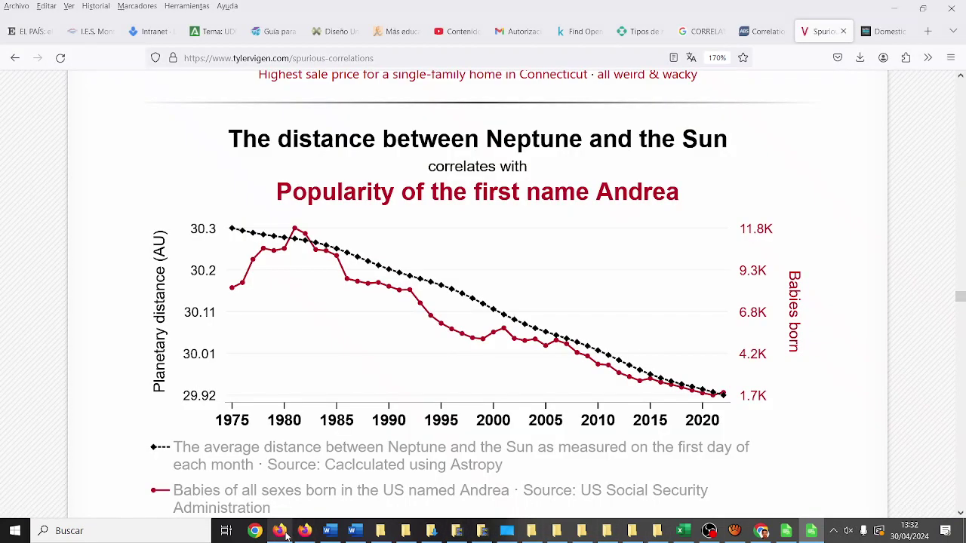
{"action": "left_click", "coordinate": [811, 531]}
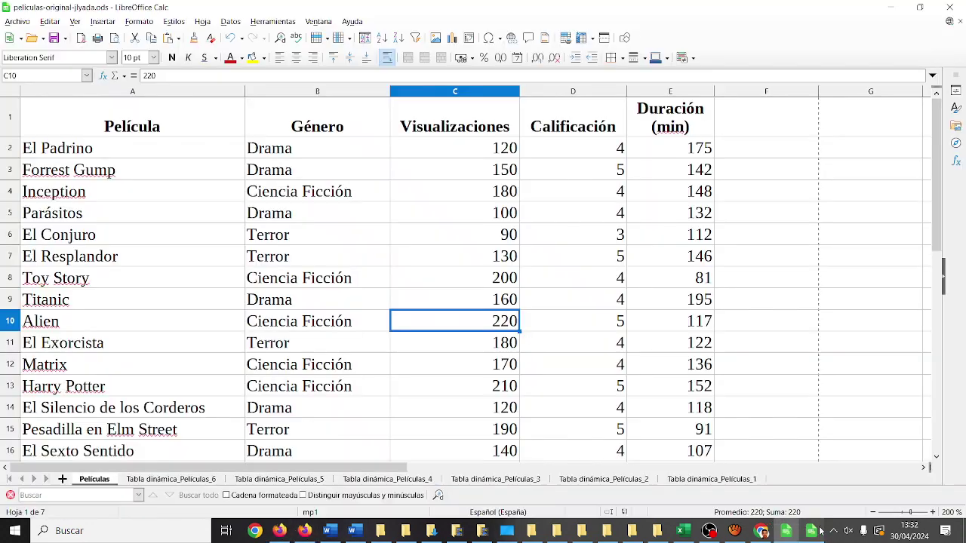
{"action": "left_click", "coordinate": [18, 21]}
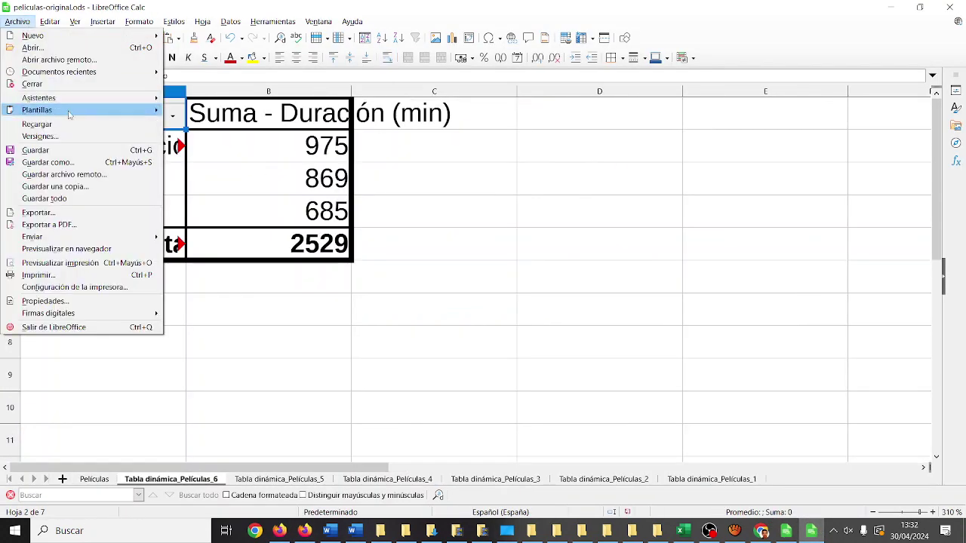
{"action": "left_click", "coordinate": [79, 151]}
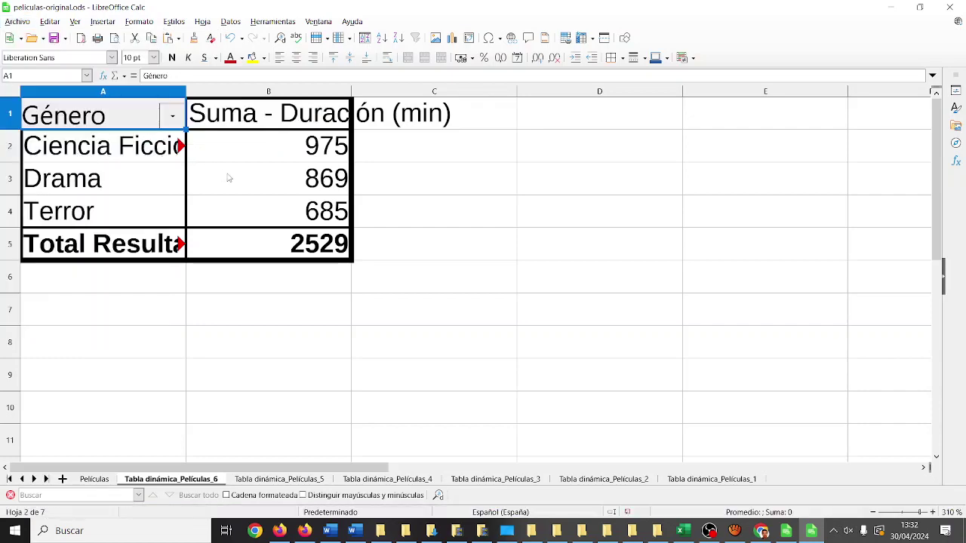